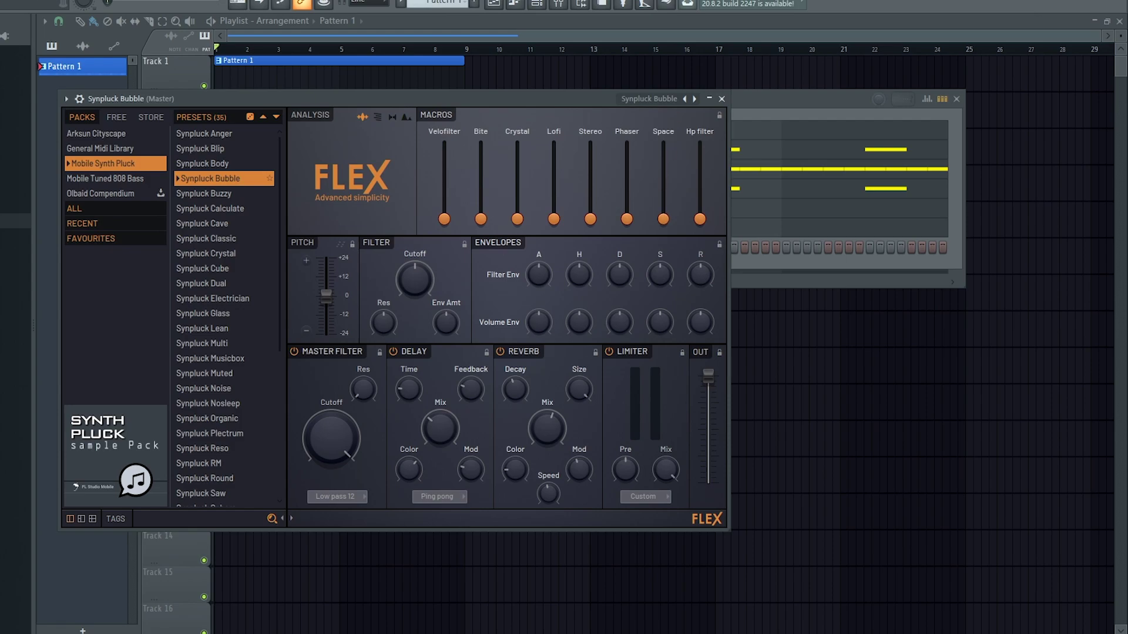
# Step: Look over the free, store and installed packs, and browse the list of all installed presets
pyautogui.click(118, 118)
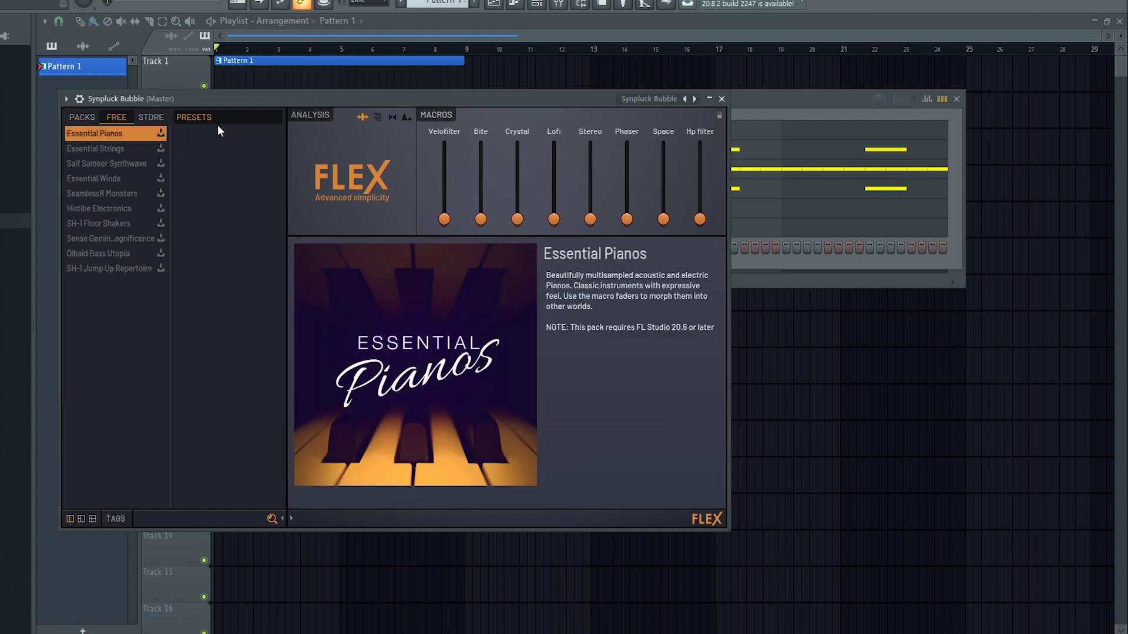
pyautogui.click(151, 118)
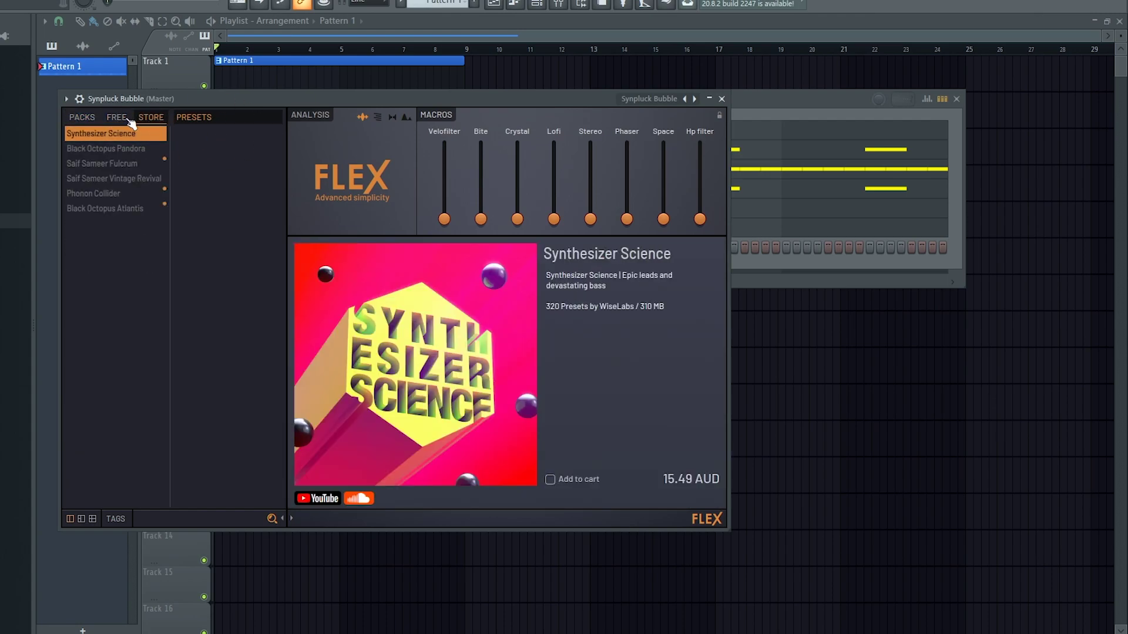
pyautogui.click(82, 118)
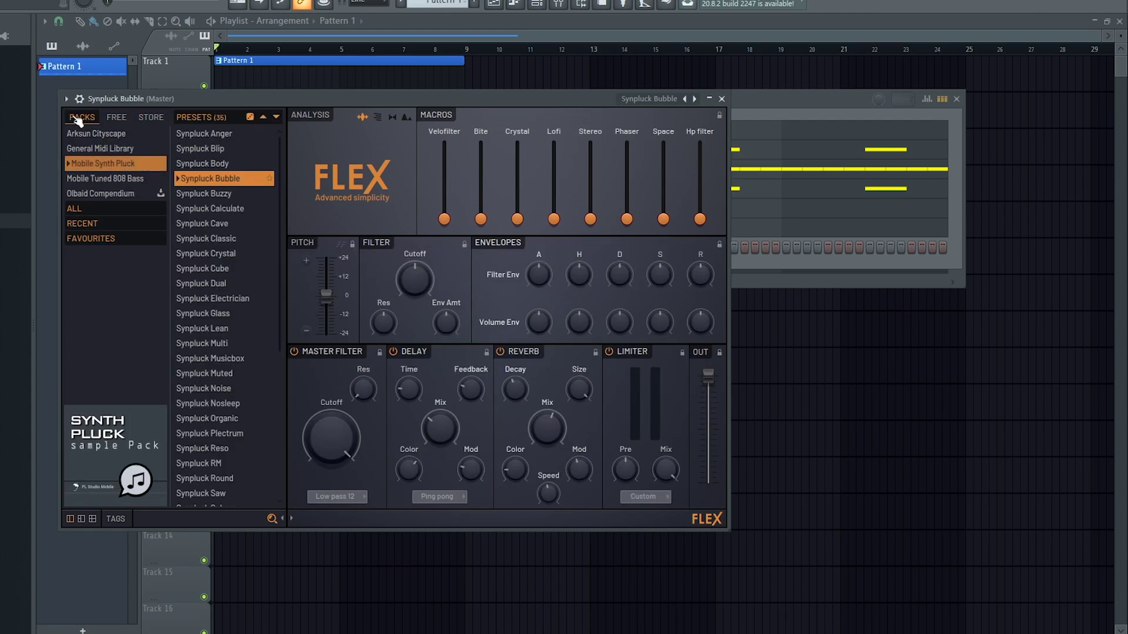
pyautogui.click(94, 207)
pyautogui.scroll(-10, 190, 189)
pyautogui.scroll(20, 190, 189)
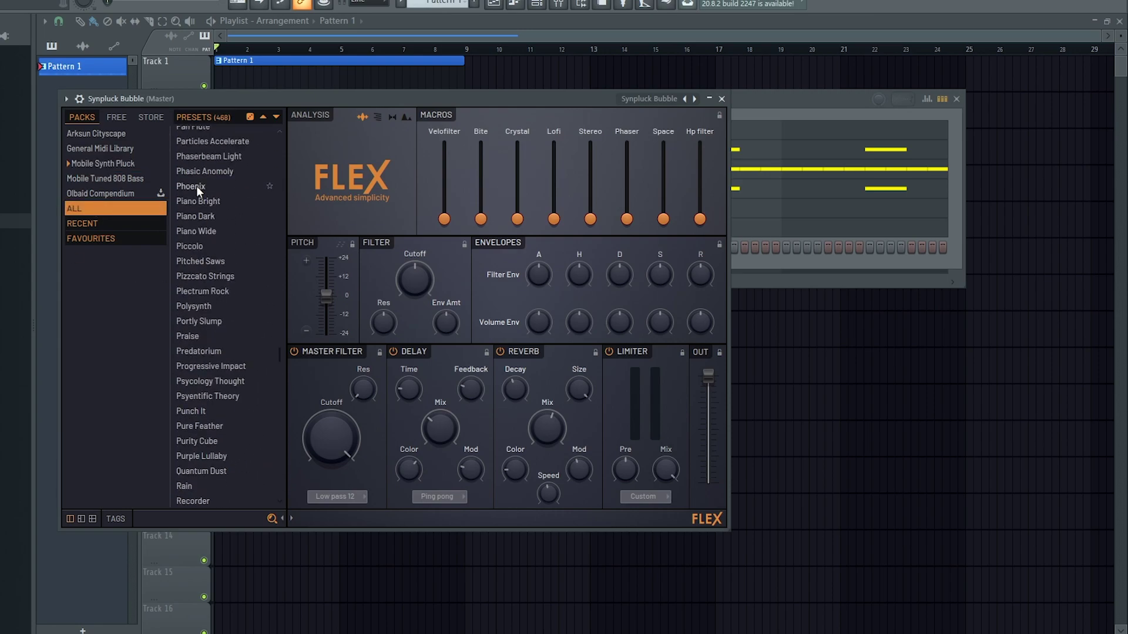
# Step: View the free pack descriptions, including Essential Strings, SeamlessR Monsters and Saif Sameer Synthwave
pyautogui.click(109, 118)
pyautogui.click(102, 146)
pyautogui.click(108, 166)
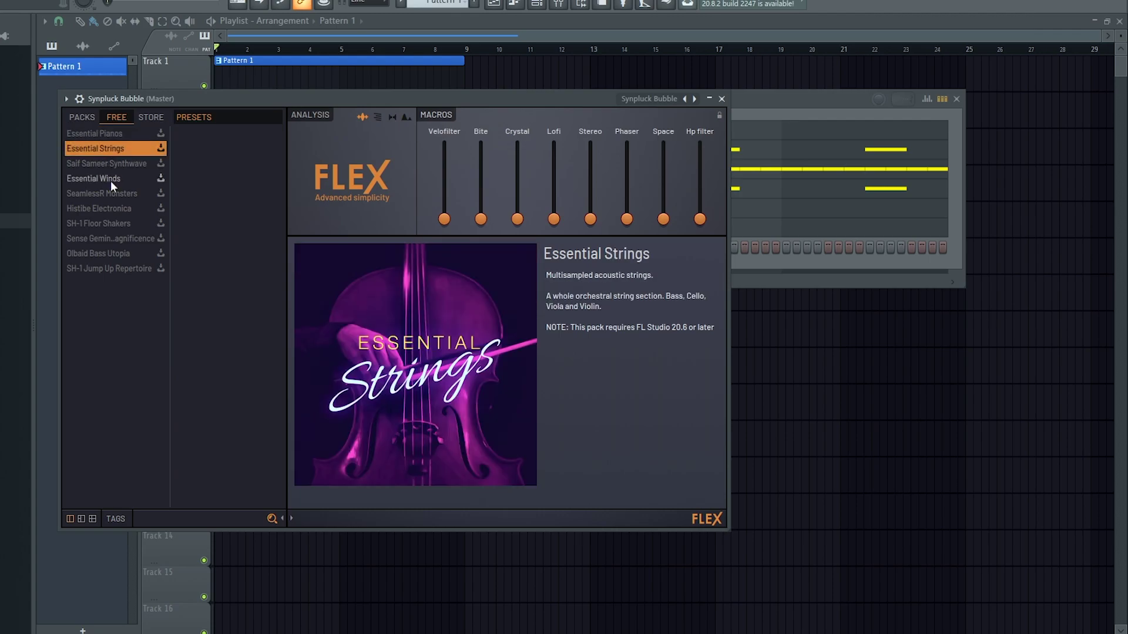
pyautogui.click(114, 189)
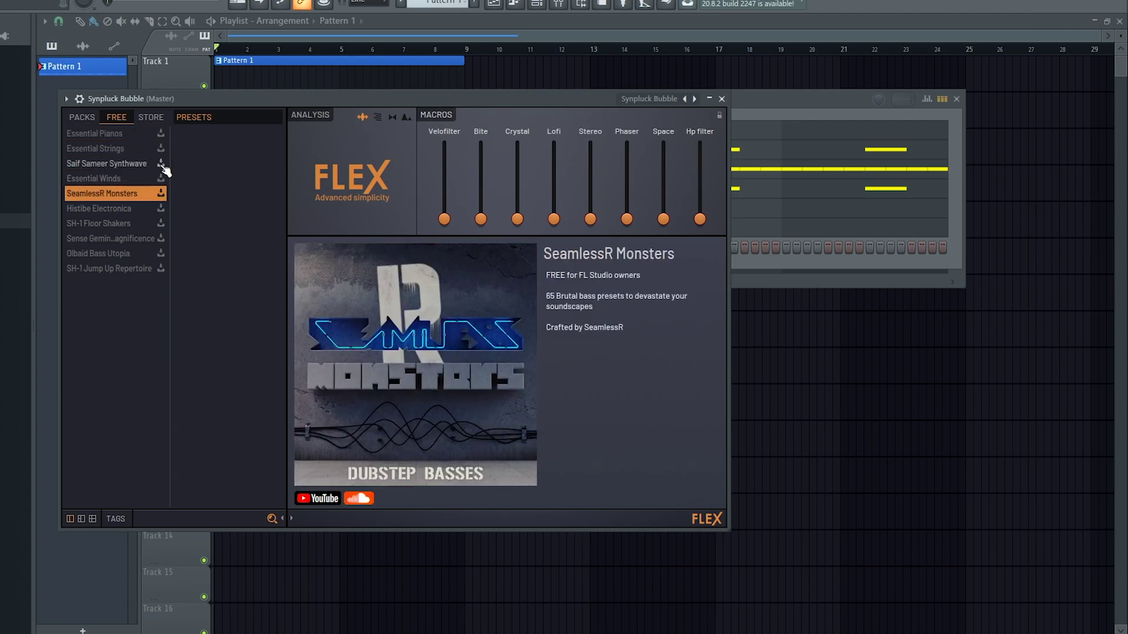
pyautogui.click(138, 161)
# Step: Examine the descriptions and prices of the store packs, from Synthesizer Science to Black Octopus Atlantis
pyautogui.click(151, 117)
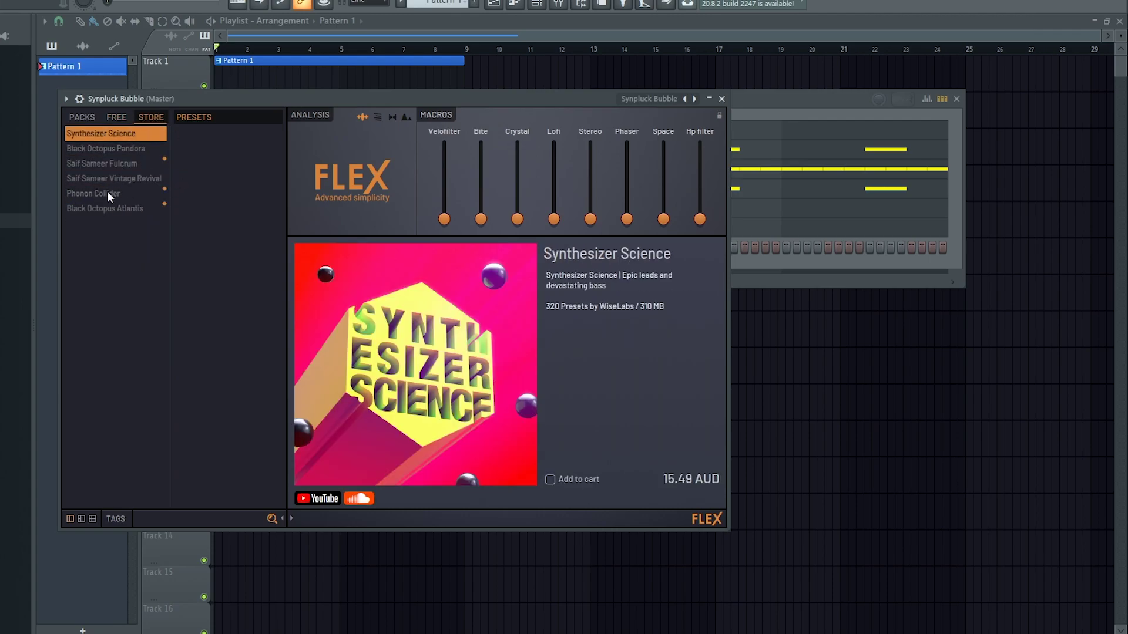
pyautogui.click(107, 148)
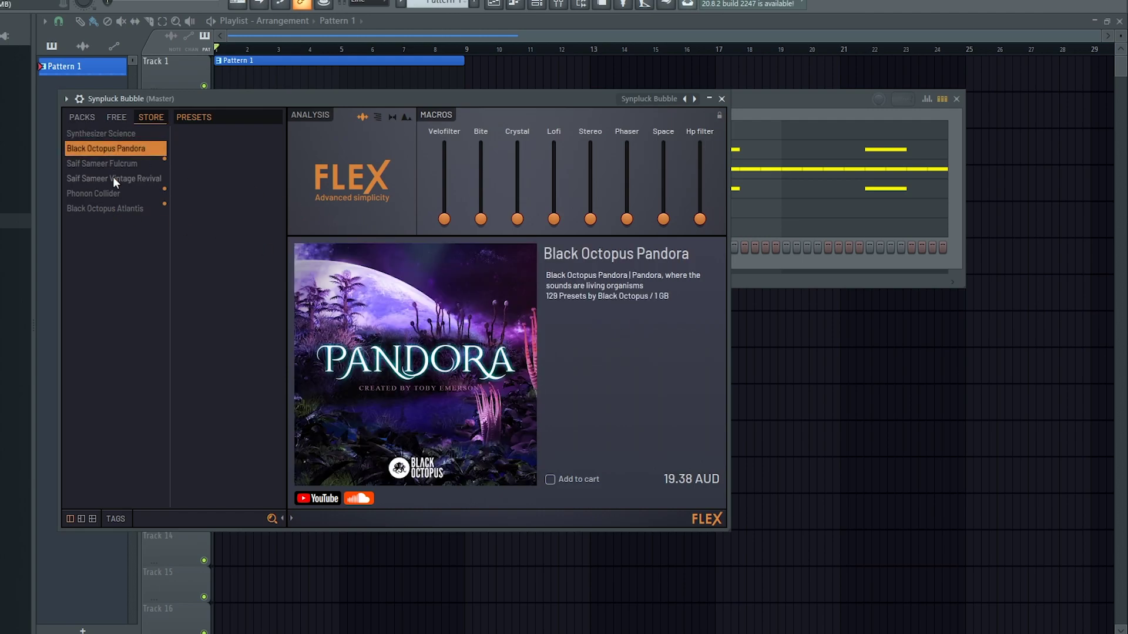
pyautogui.click(113, 178)
pyautogui.click(116, 164)
pyautogui.click(117, 184)
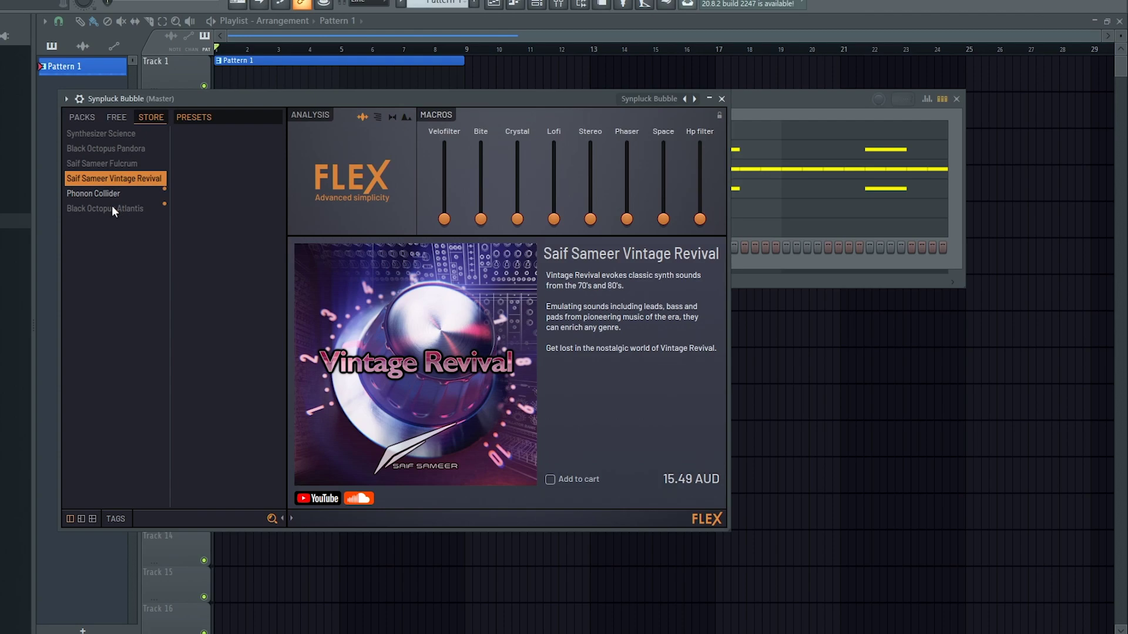
pyautogui.click(122, 197)
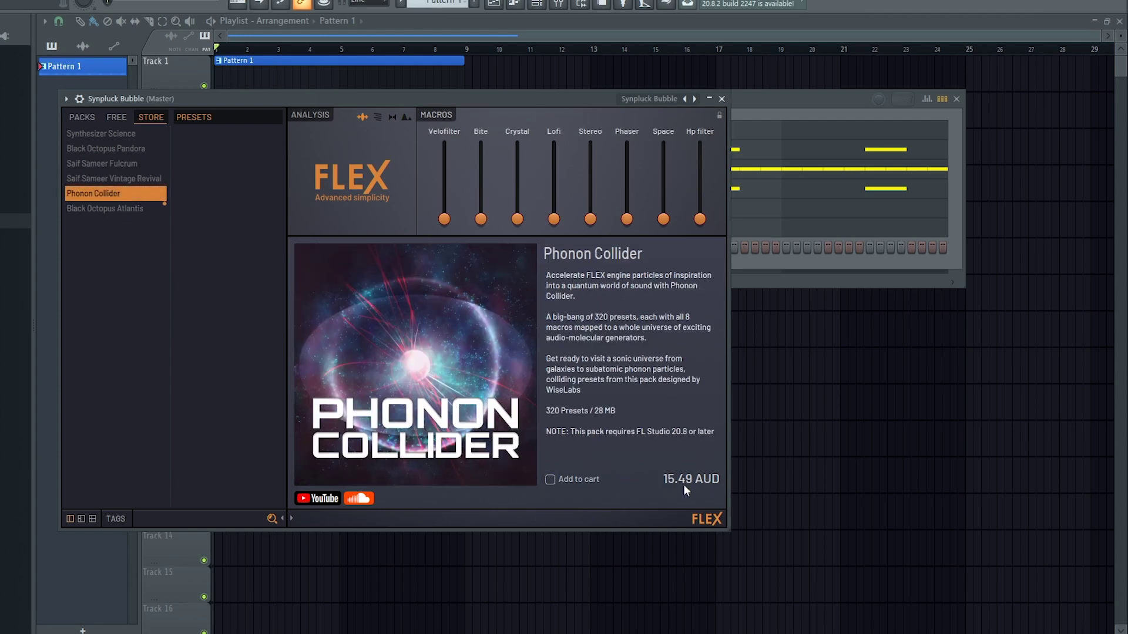
pyautogui.click(96, 211)
pyautogui.click(124, 177)
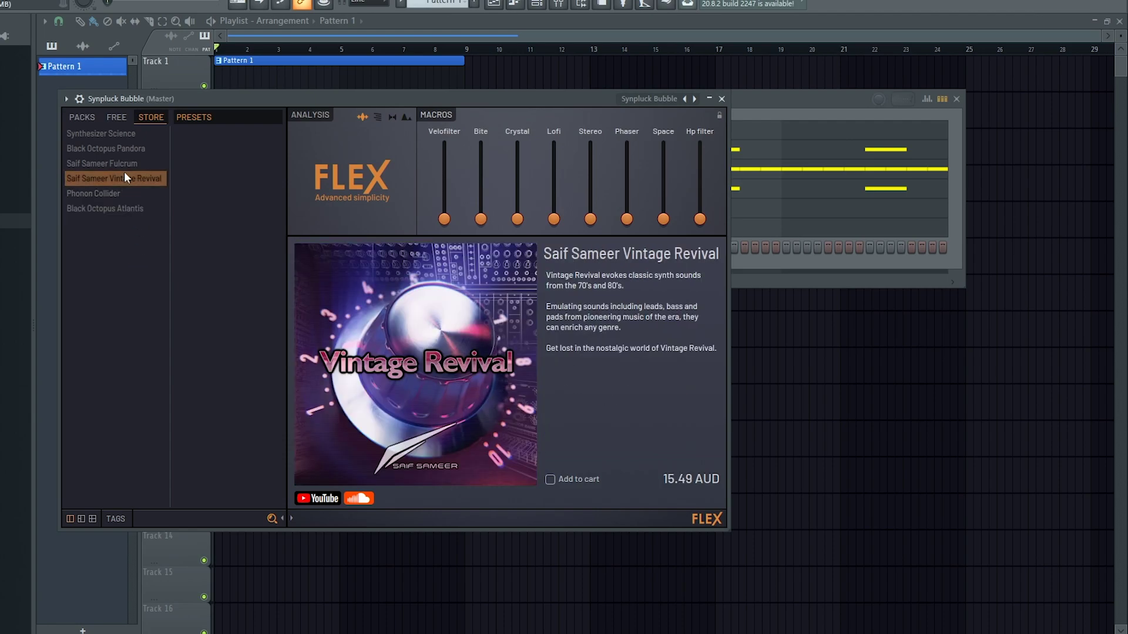
pyautogui.click(123, 163)
pyautogui.click(124, 154)
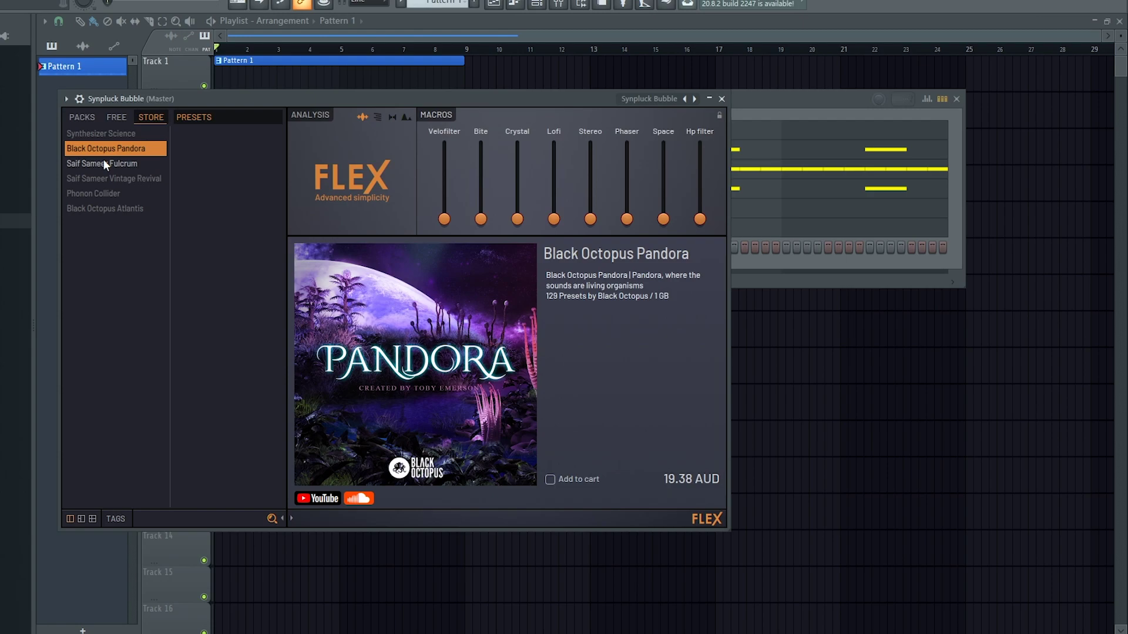
pyautogui.click(105, 134)
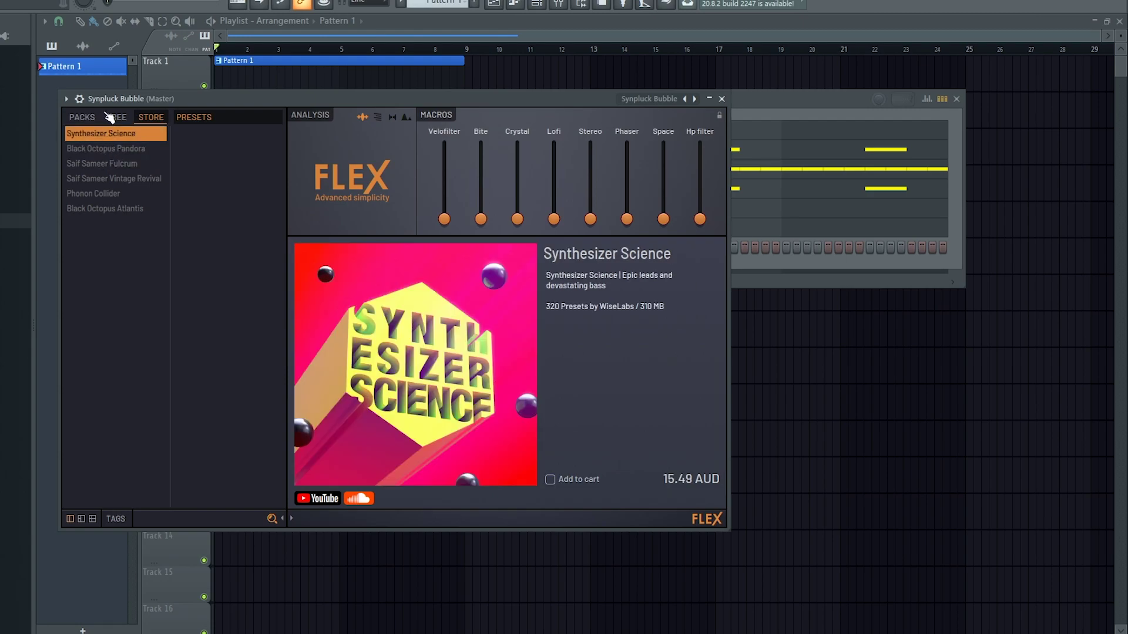
# Step: Return to the installed packs and browse the presets of all packs together
pyautogui.click(110, 117)
pyautogui.click(92, 119)
pyautogui.click(116, 121)
pyautogui.click(85, 121)
pyautogui.scroll(-4, 203, 196)
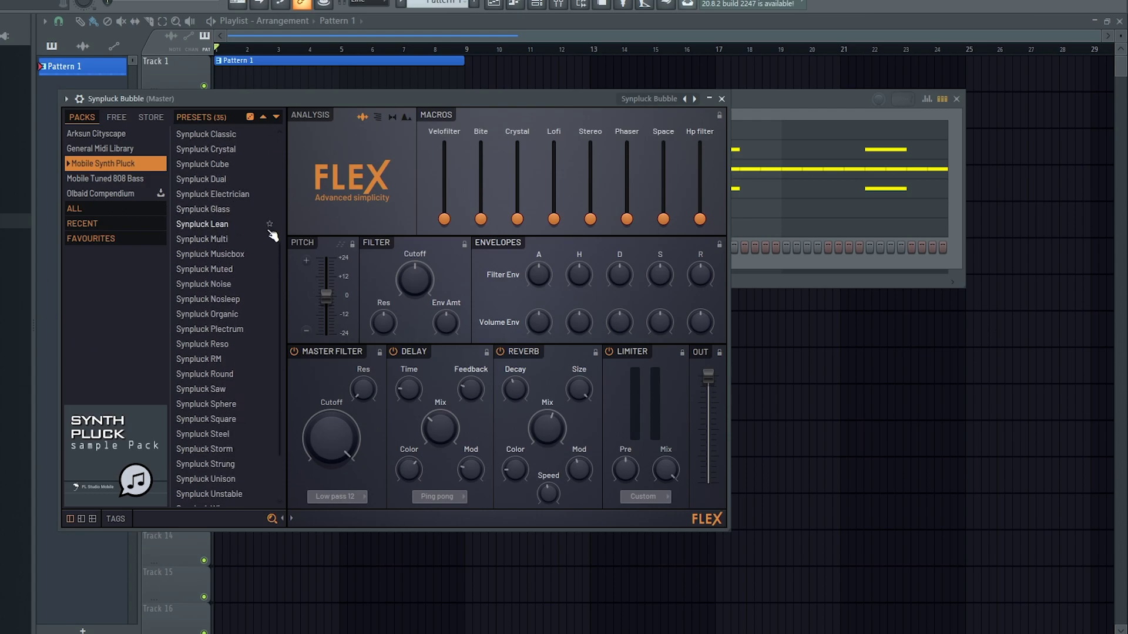
pyautogui.click(79, 207)
pyautogui.scroll(10, 199, 264)
pyautogui.moveTo(285, 400); pyautogui.dragTo(282, 262)
# Step: Show the tag filters and narrow the presets to the Arpeggio type and Basic style, trying the Evolving and Bright styles too
pyautogui.click(121, 520)
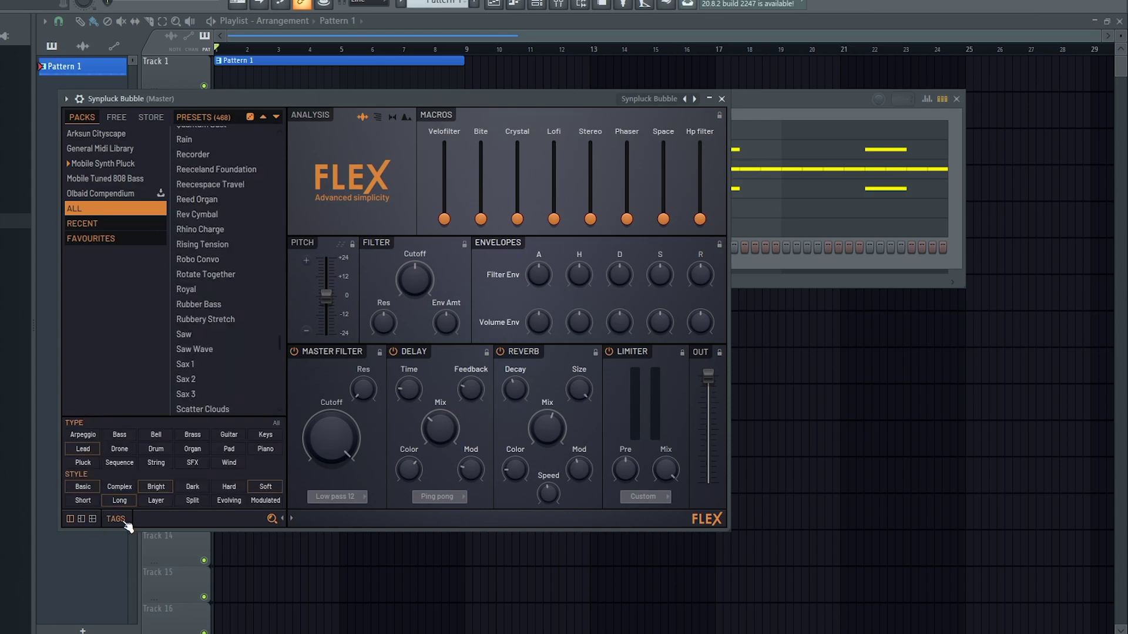
pyautogui.click(94, 438)
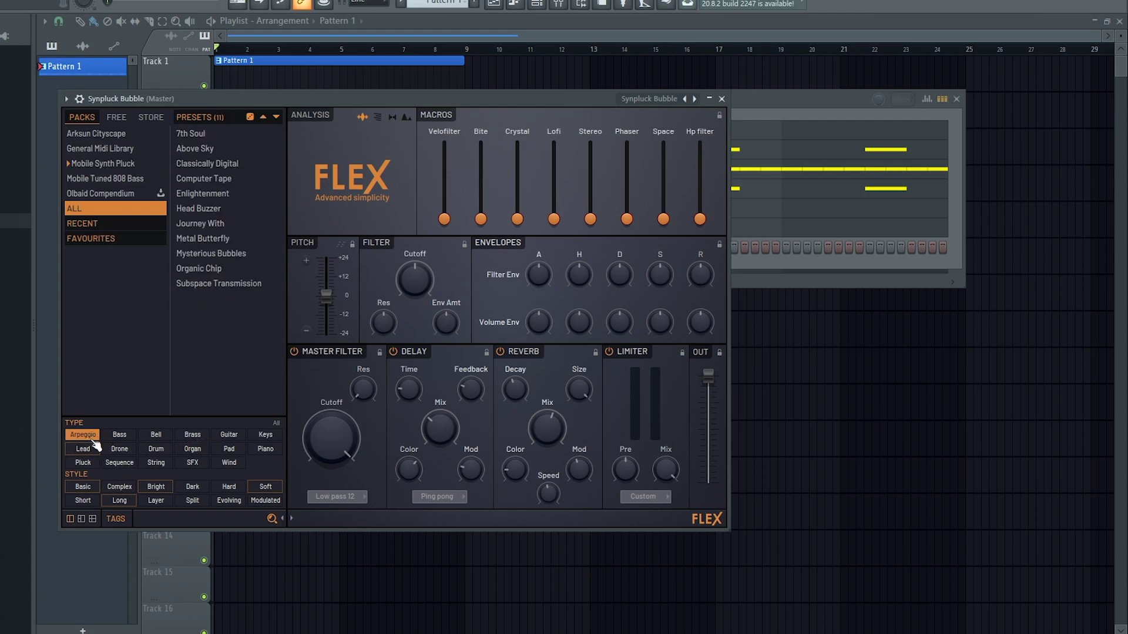
pyautogui.click(94, 488)
pyautogui.click(94, 489)
pyautogui.click(94, 489)
pyautogui.click(224, 503)
pyautogui.click(228, 501)
pyautogui.click(156, 487)
pyautogui.click(155, 491)
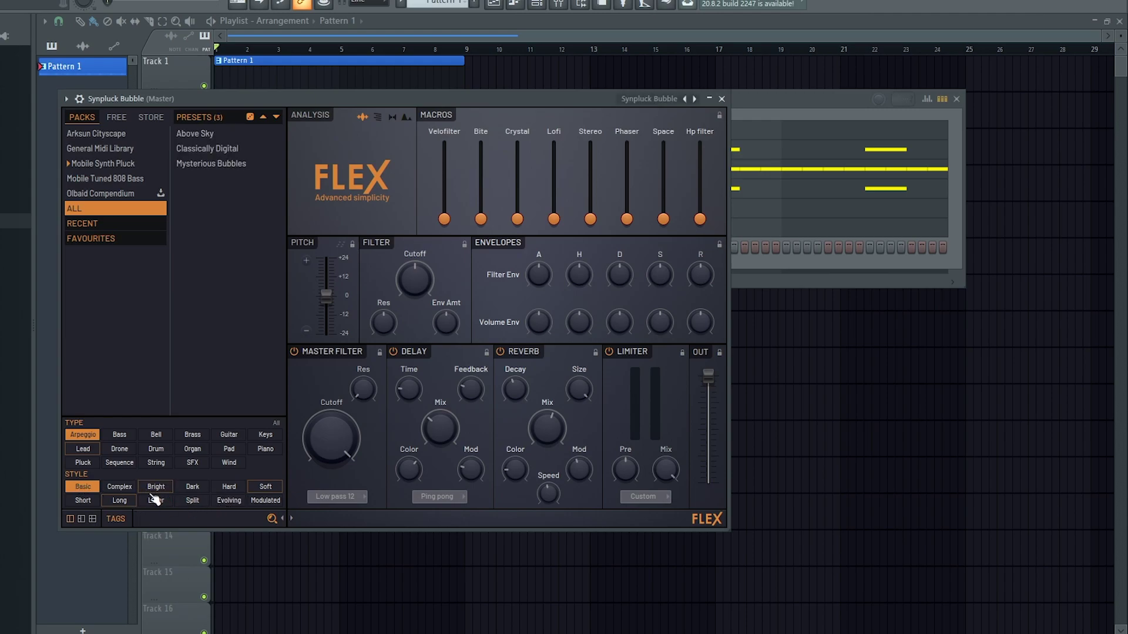
# Step: Remove the Basic and Arpeggio filters, try the Lead type, and clear it to list all presets again
pyautogui.click(92, 488)
pyautogui.click(83, 452)
pyautogui.click(82, 436)
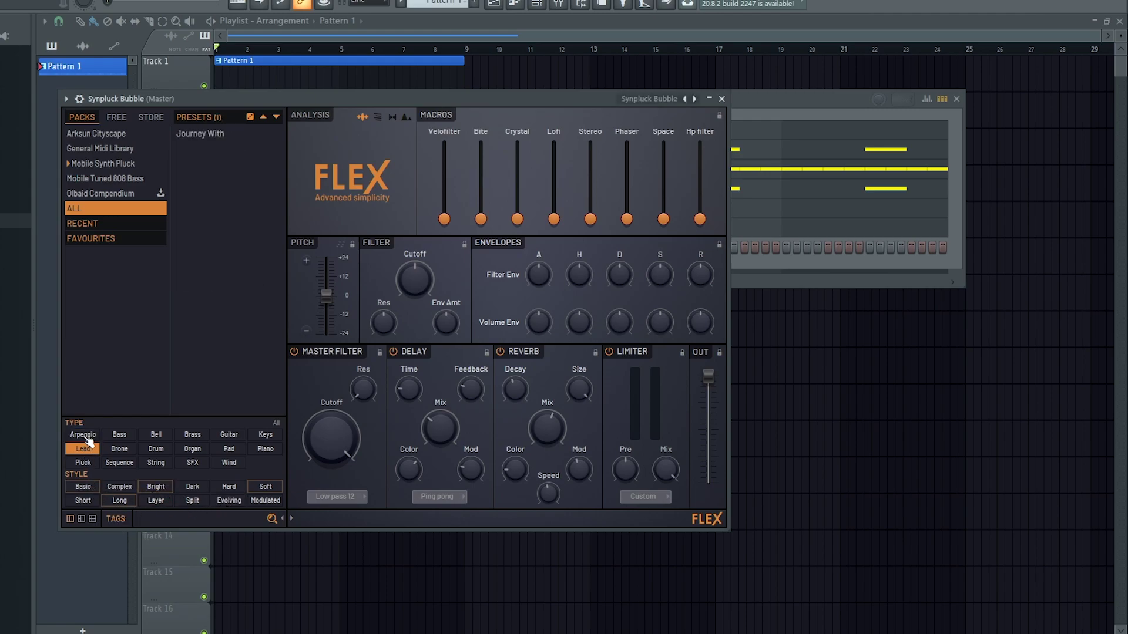
pyautogui.click(83, 450)
# Step: Search the presets for "sai" and clear the search text
pyautogui.click(198, 520)
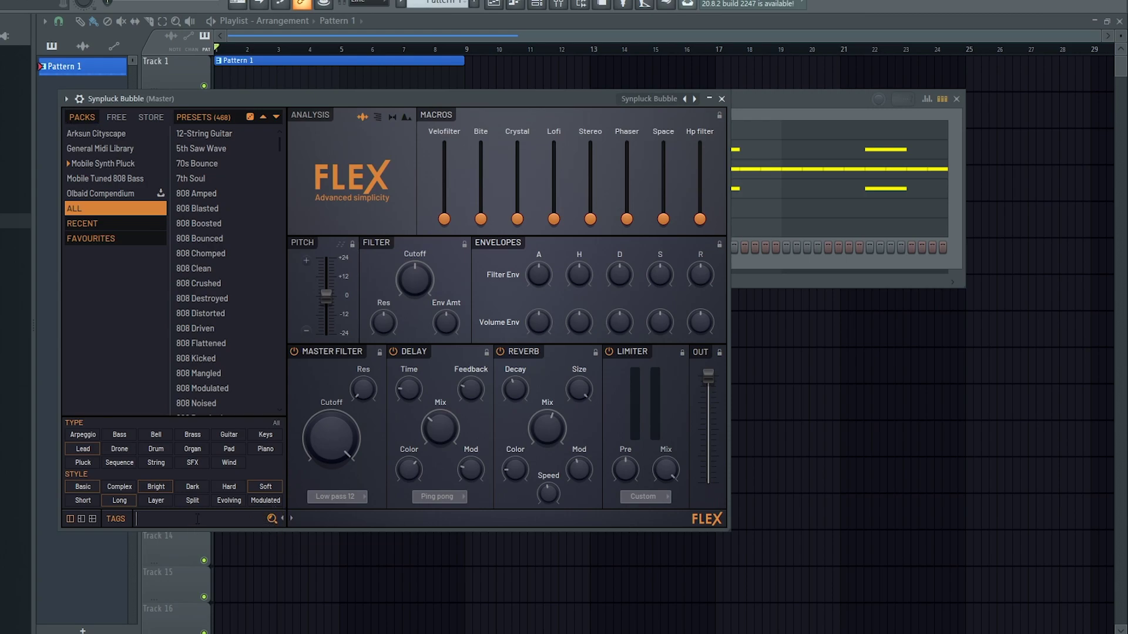
pyautogui.write('sai')
pyautogui.press('BackSpace')
pyautogui.press('BackSpace')
pyautogui.press('BackSpace')
# Step: Load the Choir Aahs preset from the list of all presets
pyautogui.scroll(-10, 215, 242)
pyautogui.scroll(-8, 220, 245)
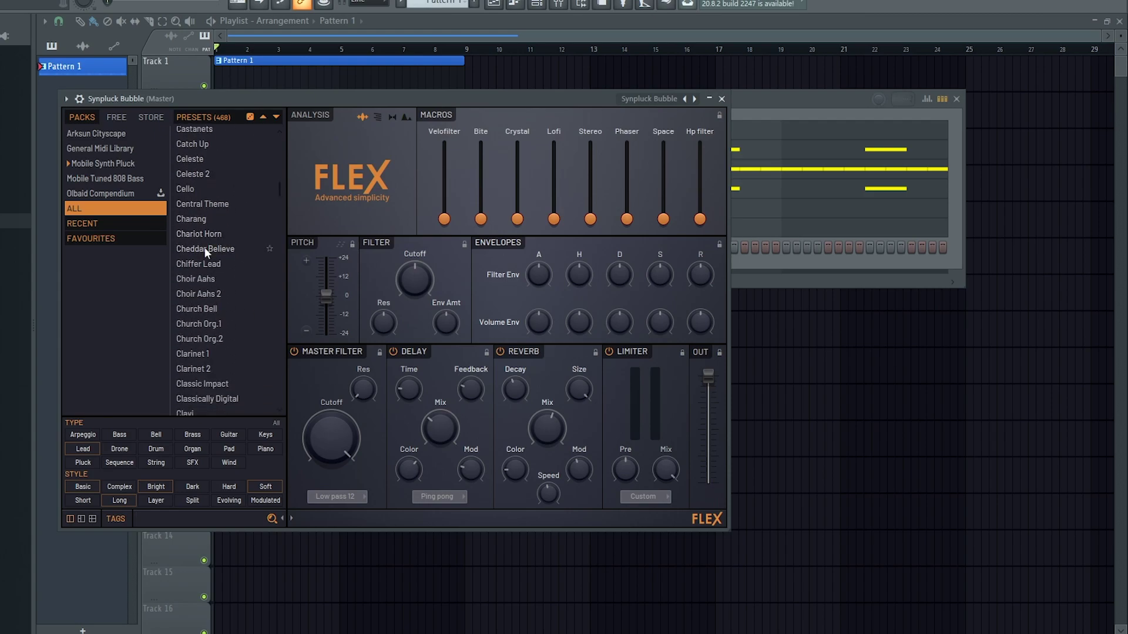
pyautogui.scroll(3, 221, 241)
pyautogui.click(214, 218)
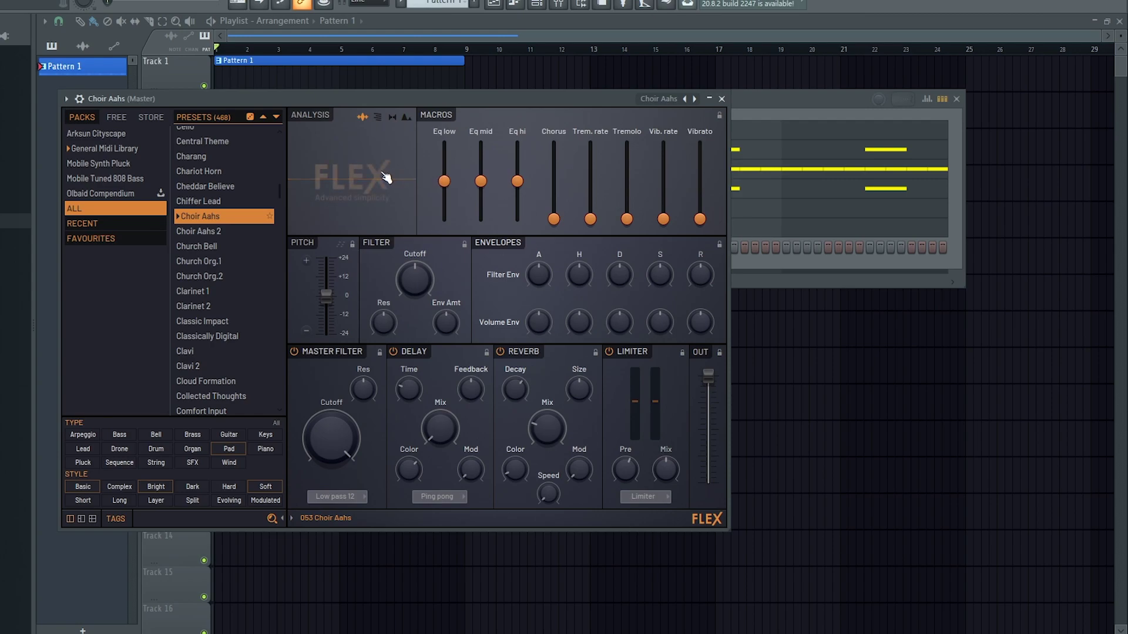
# Step: Switch the analysis display through the spectrogram and stereo vectorscope views to the spectrum view
pyautogui.click(379, 117)
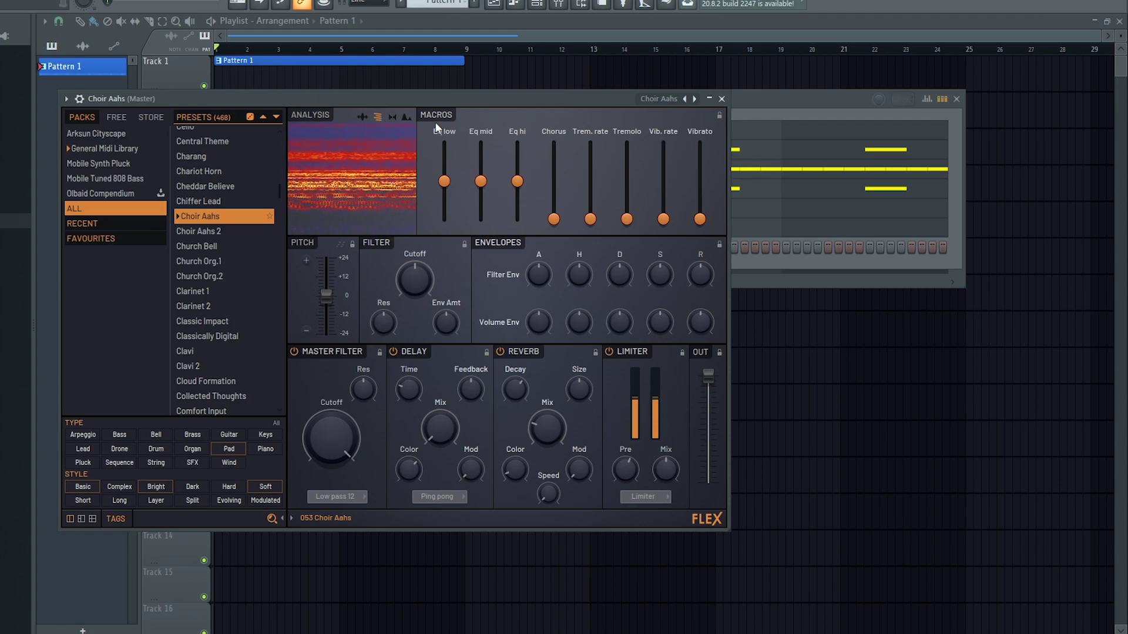
pyautogui.click(393, 117)
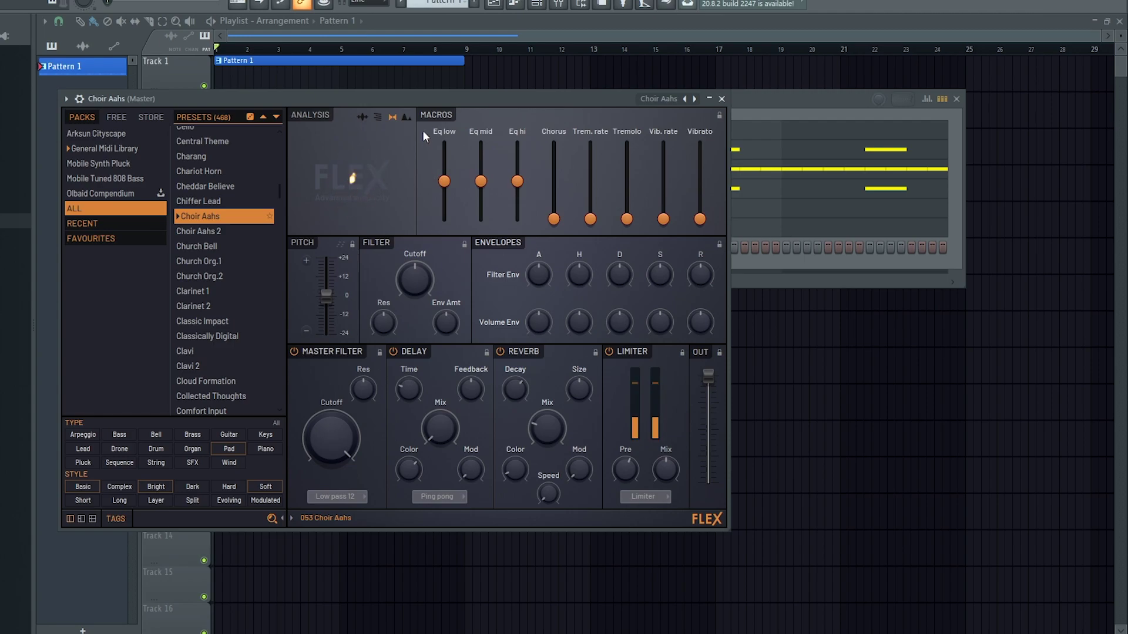
pyautogui.click(406, 117)
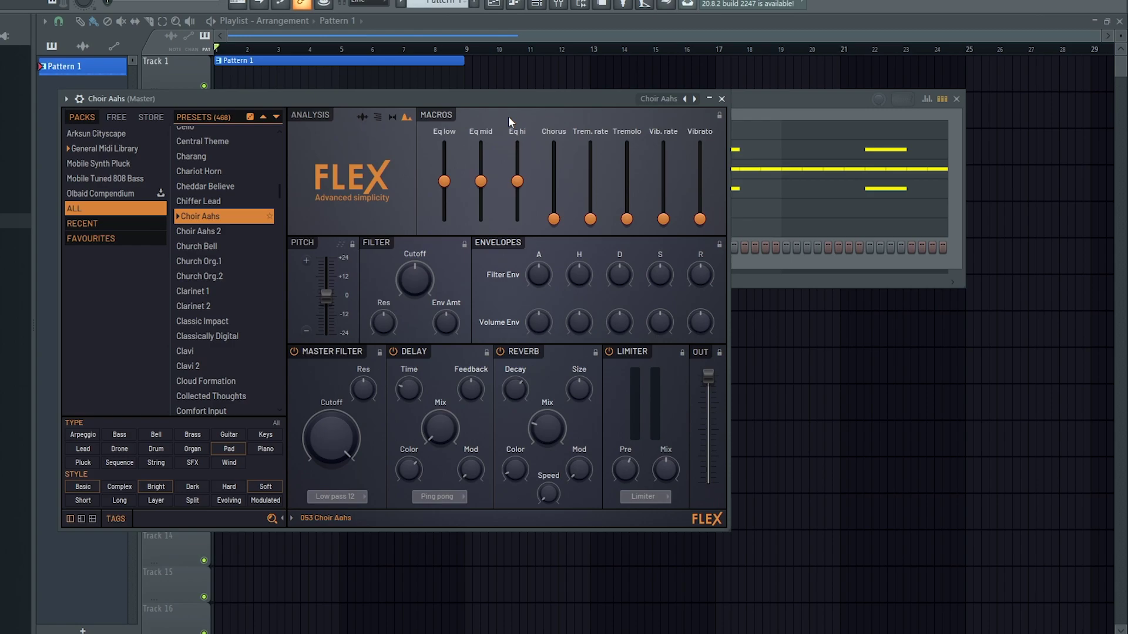
# Step: Move the synthesizer window slightly to the right over the playlist and load the Church Bell preset
pyautogui.moveTo(414, 92); pyautogui.dragTo(489, 95)
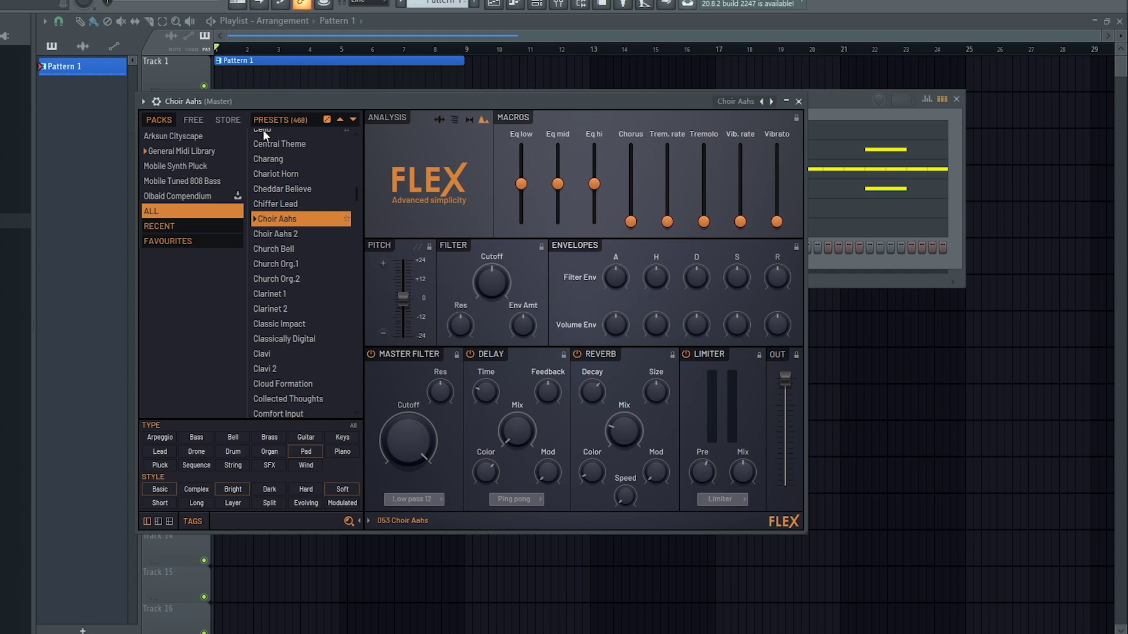
pyautogui.scroll(-4, 281, 237)
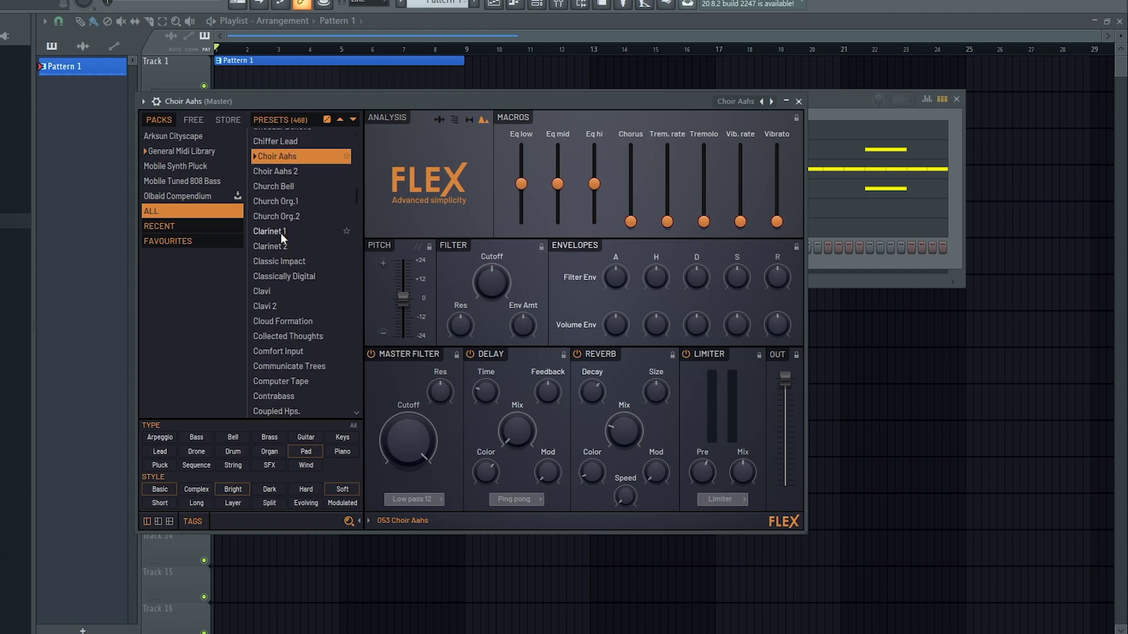
pyautogui.click(296, 186)
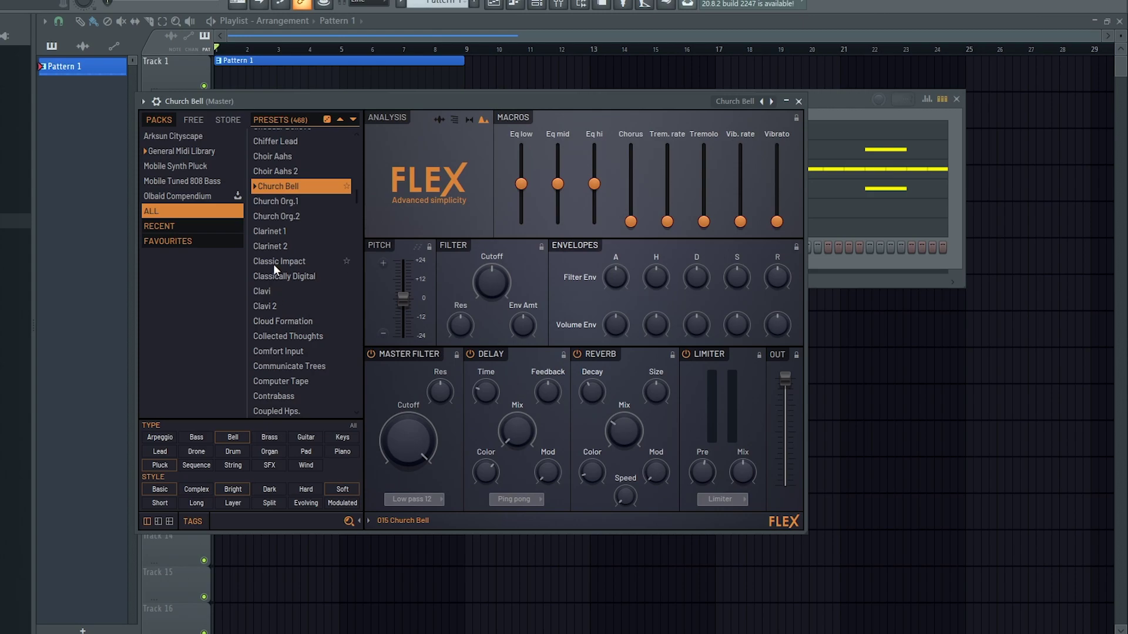
# Step: Load the Door, Electric Pick Bass 2, Epiano Life and Electrichord Voice presets in turn to compare their macros
pyautogui.scroll(-20, 274, 269)
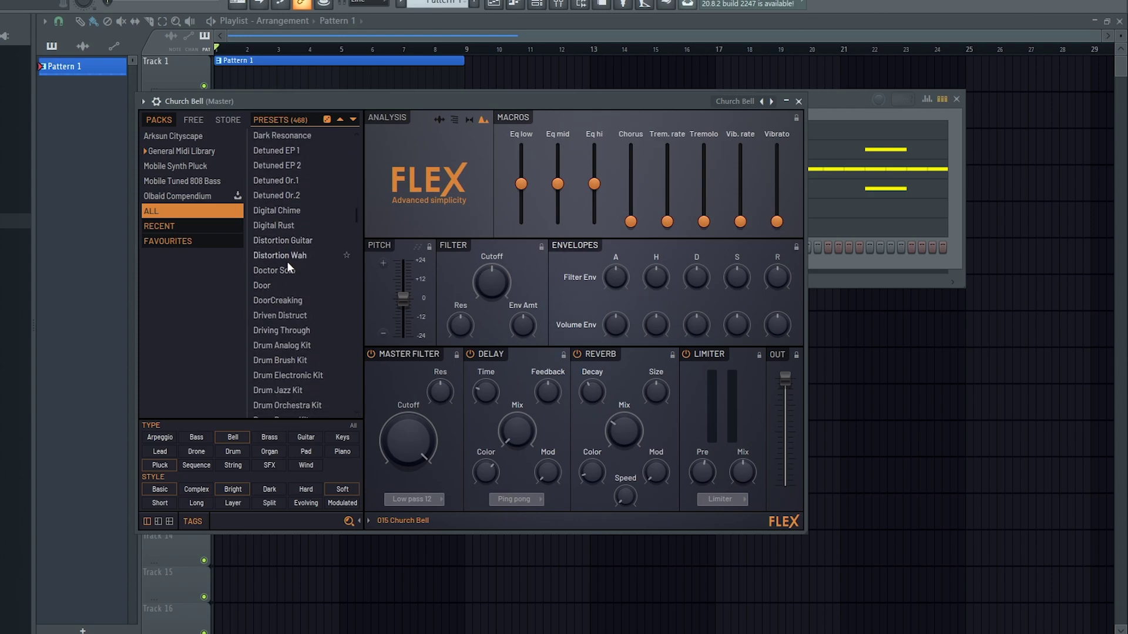
pyautogui.click(289, 284)
pyautogui.scroll(-20, 289, 285)
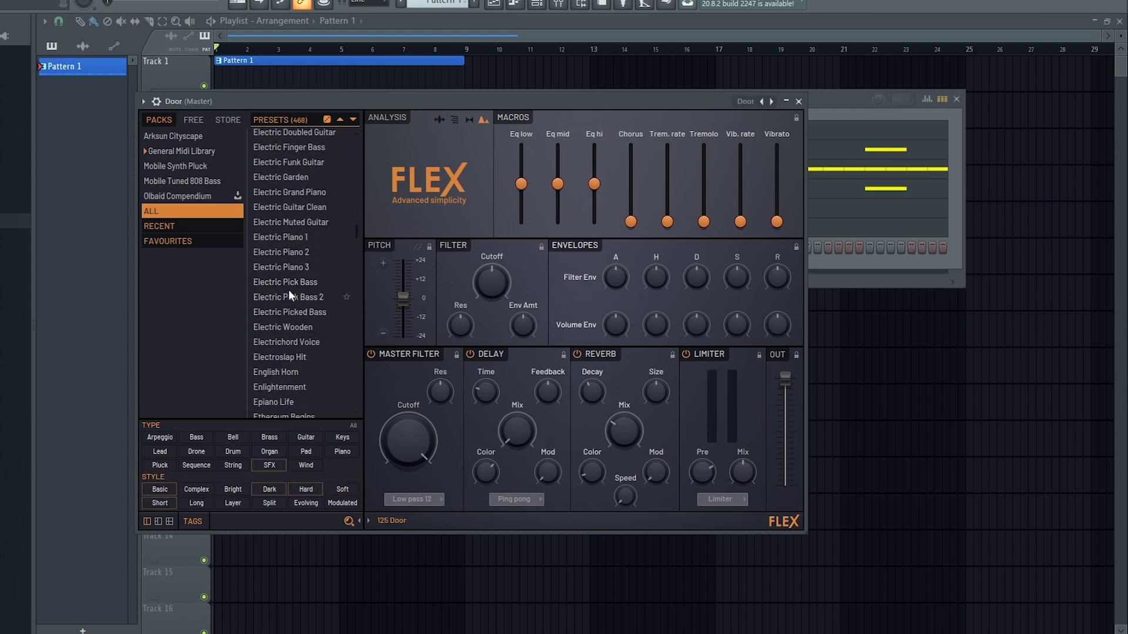
pyautogui.click(289, 297)
pyautogui.click(282, 400)
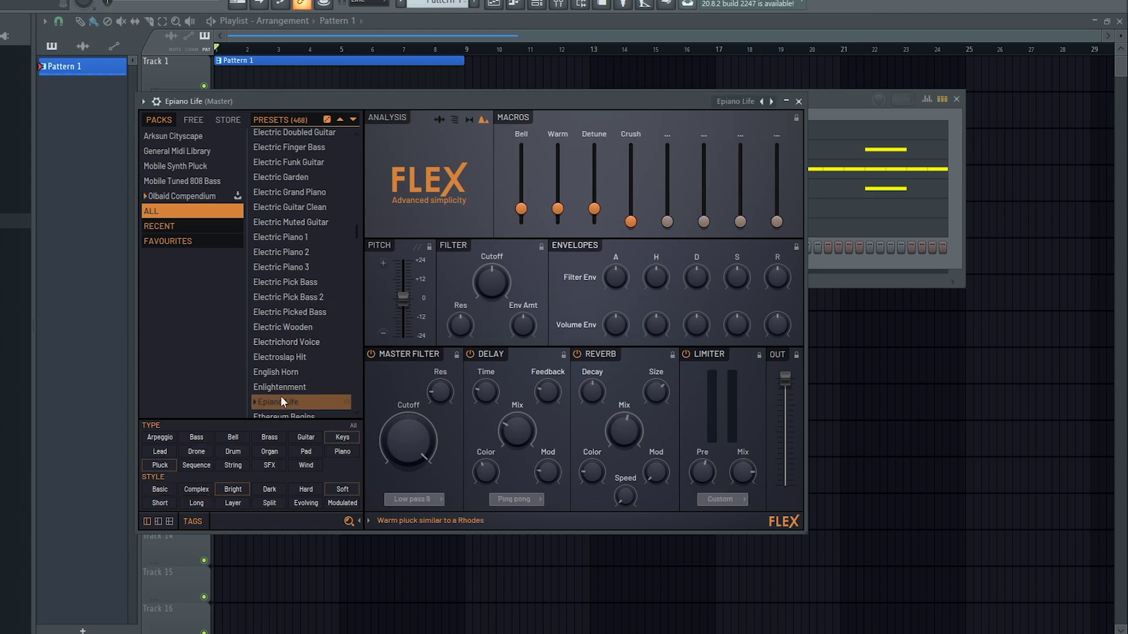
pyautogui.click(288, 336)
# Step: Load the Fantasia preset and browse the presets that follow it in the list
pyautogui.scroll(-4, 291, 305)
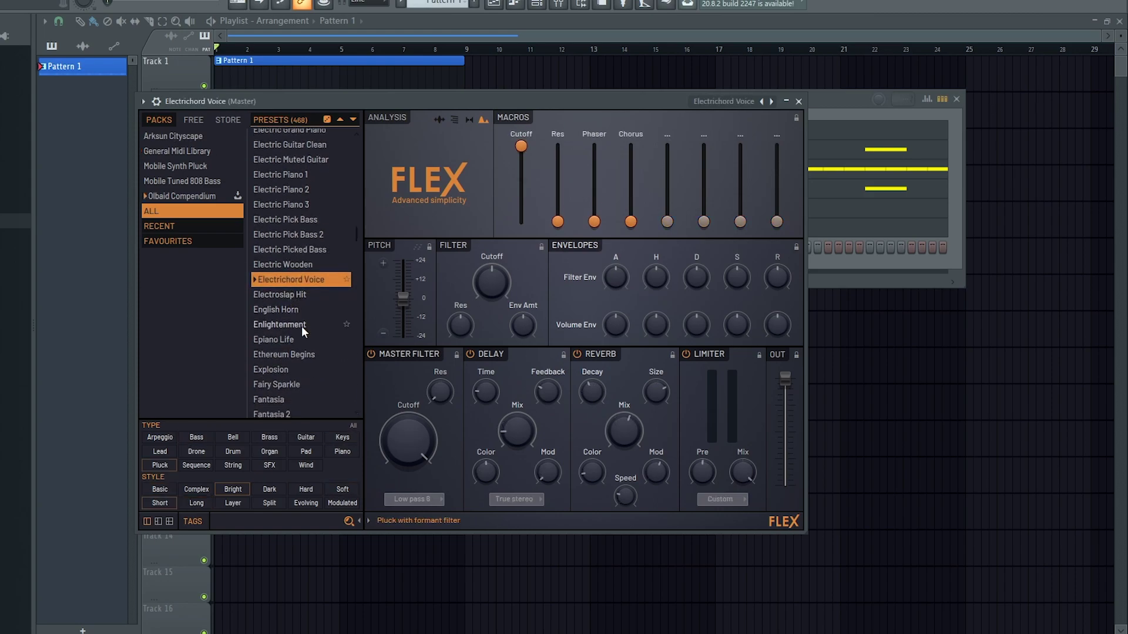
pyautogui.scroll(-9, 300, 329)
pyautogui.scroll(4, 299, 236)
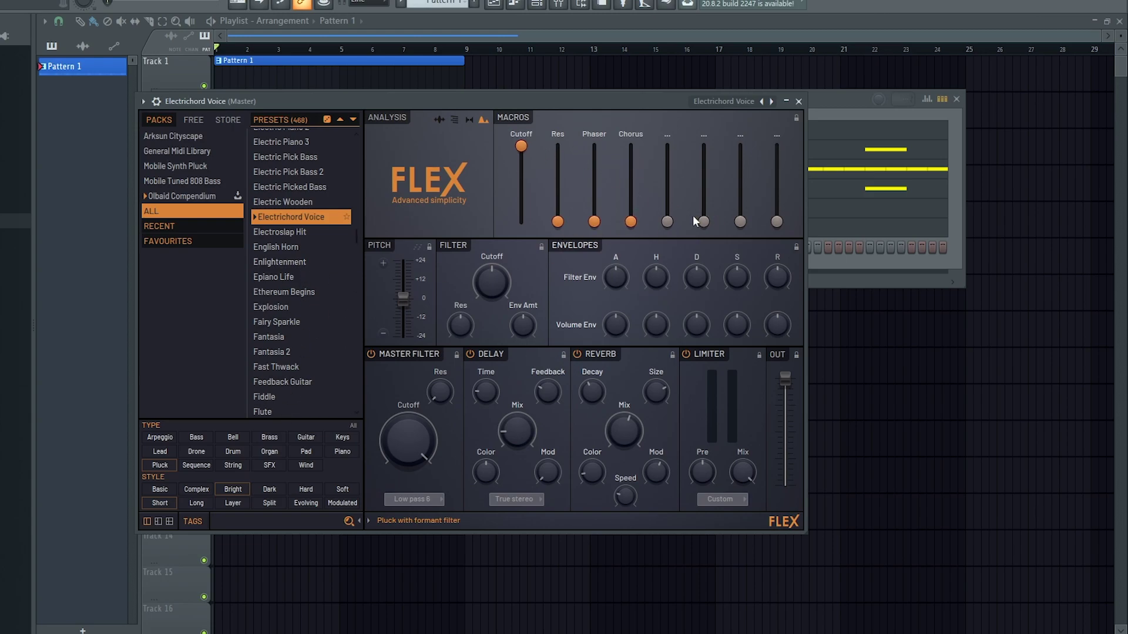
pyautogui.click(306, 337)
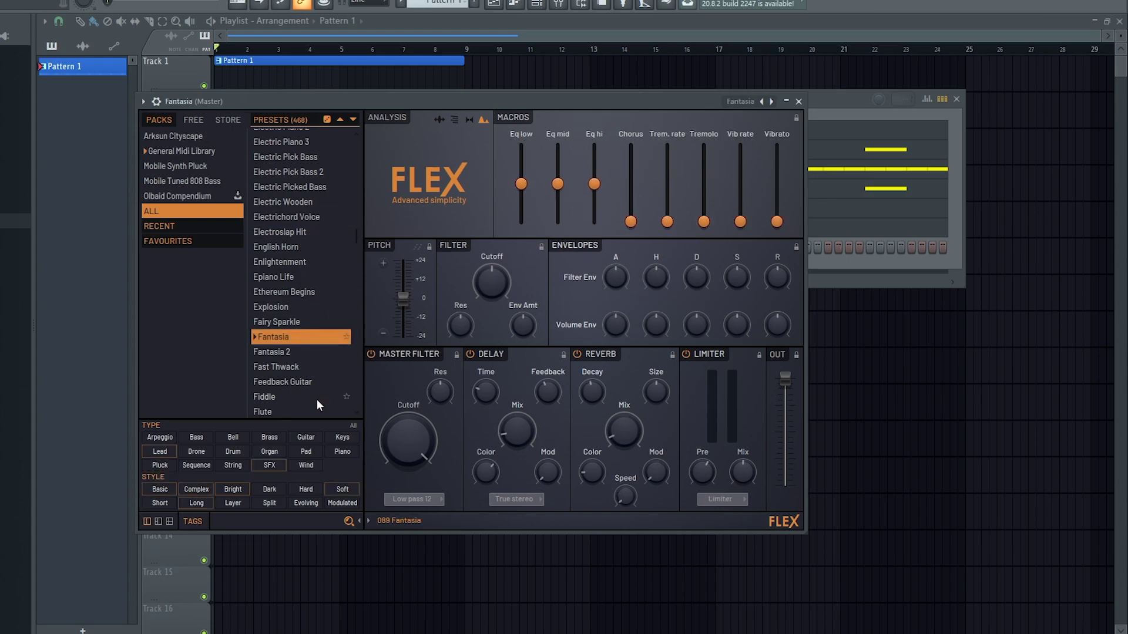
pyautogui.scroll(-6, 291, 344)
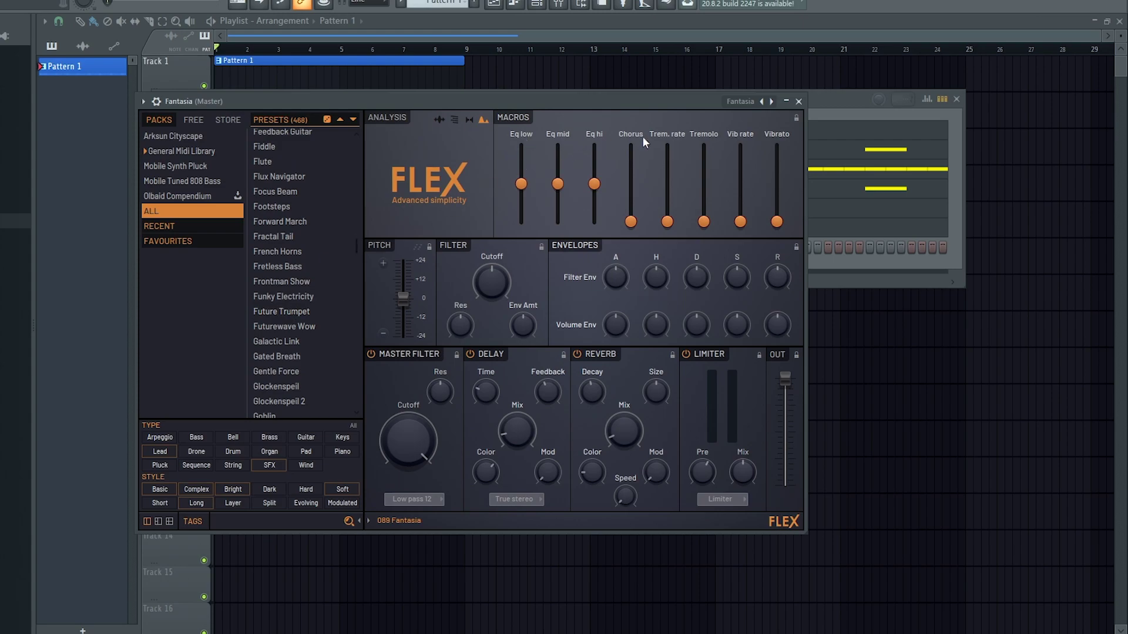
pyautogui.scroll(-3, 284, 266)
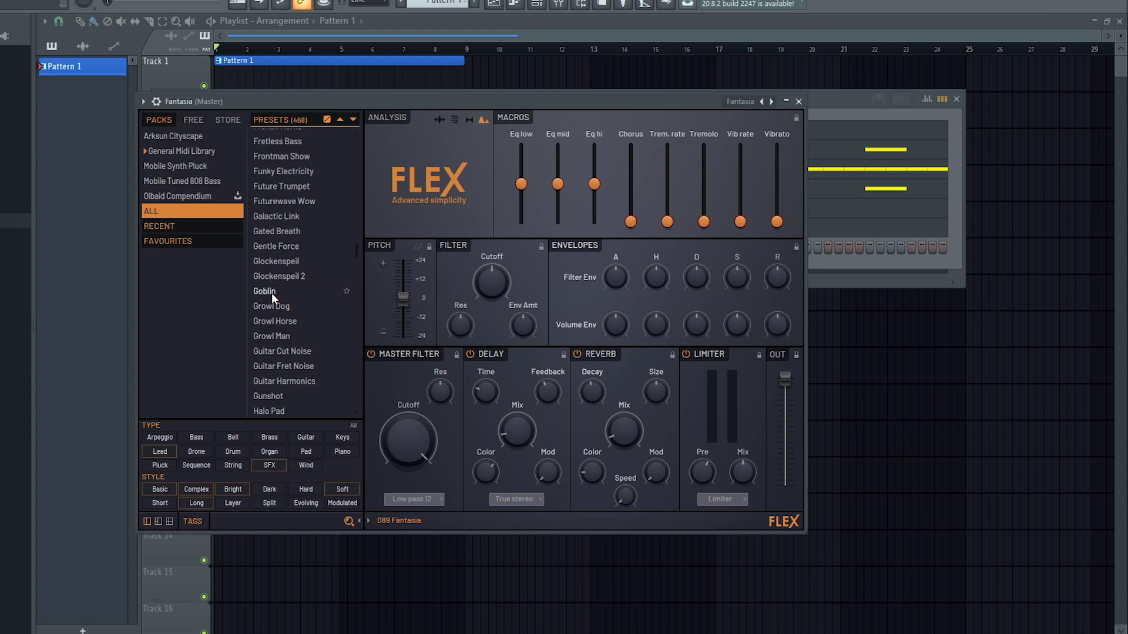
# Step: Load the Goblin, Growl Man and Mr Blubber presets in turn to compare their macros
pyautogui.click(271, 293)
pyautogui.click(282, 332)
pyautogui.scroll(-2, 303, 381)
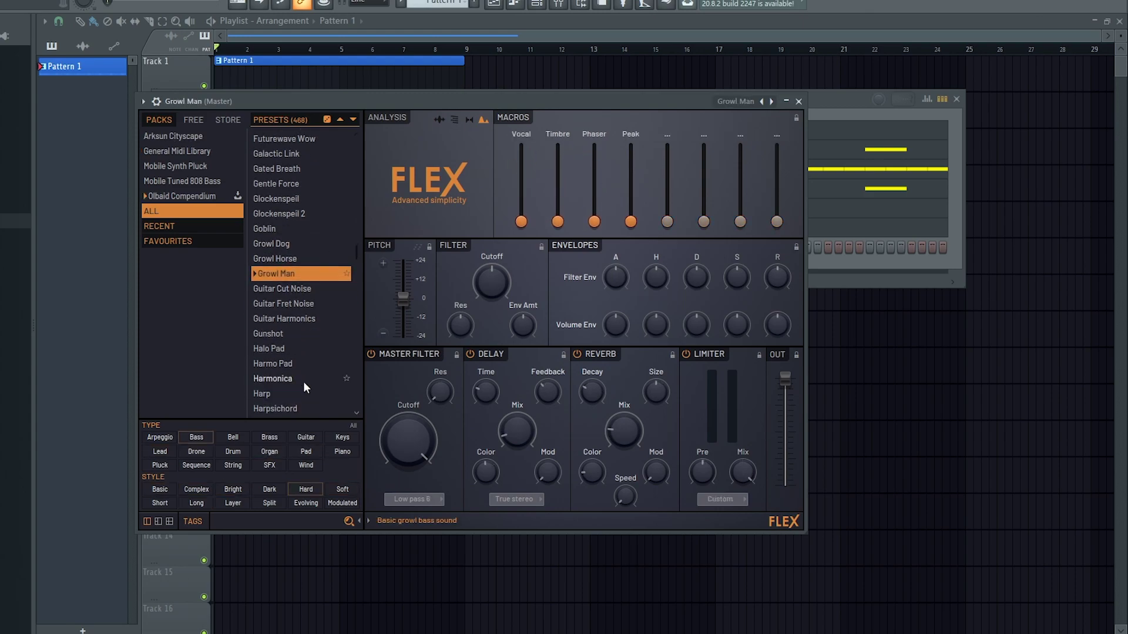
pyautogui.click(272, 351)
pyautogui.scroll(-3, 279, 382)
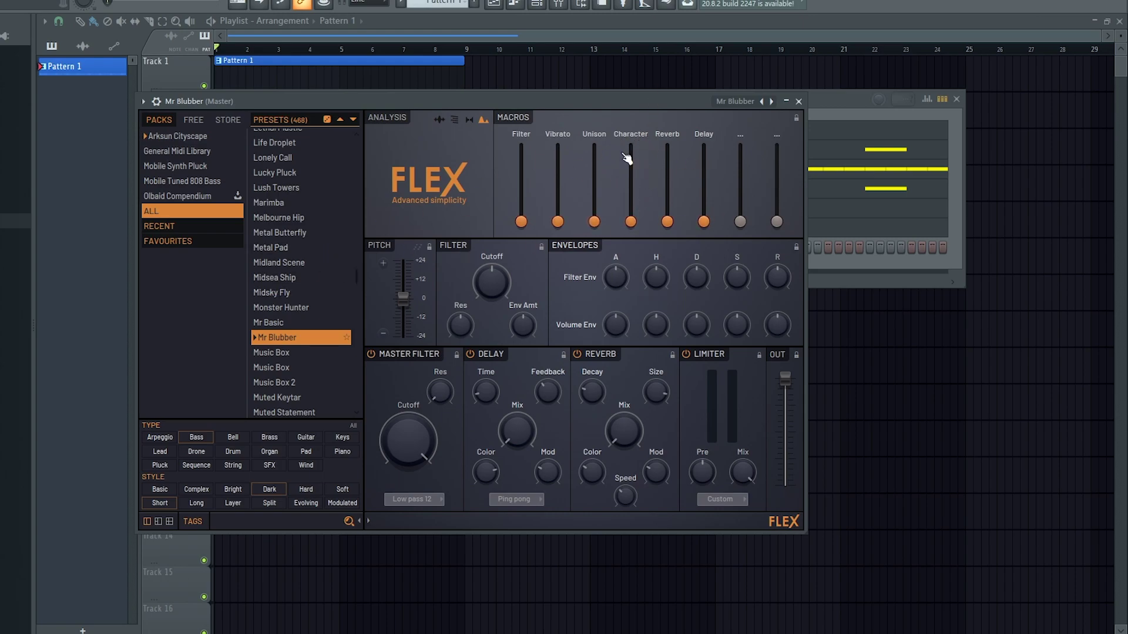
# Step: Browse back through the full preset list and load the Electric Pick Bass 2 preset
pyautogui.scroll(12, 285, 291)
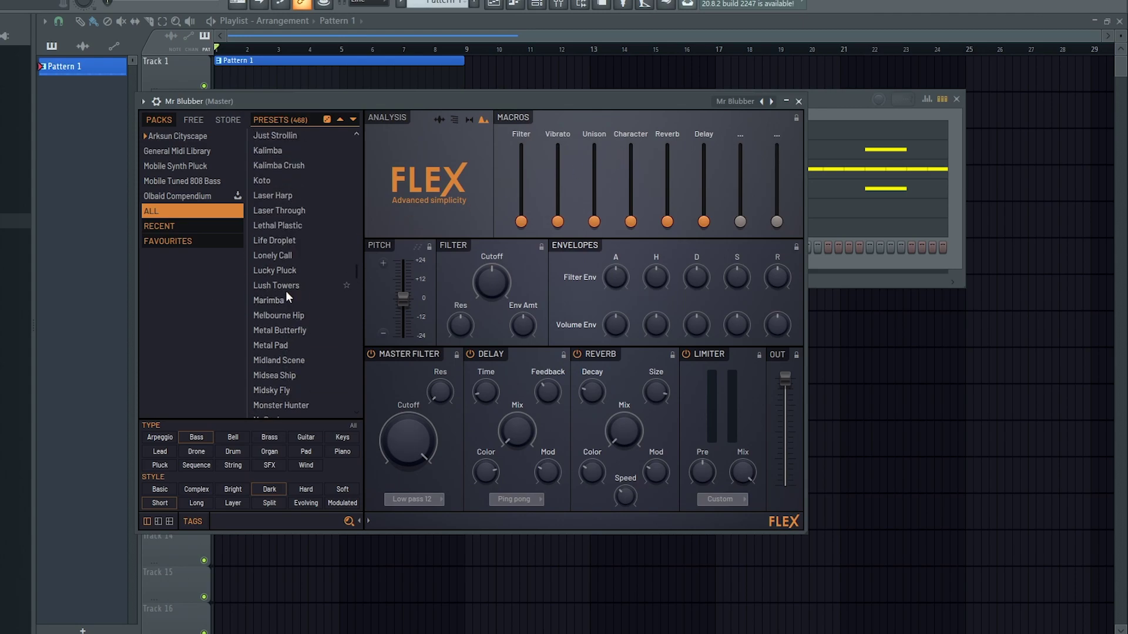
pyautogui.scroll(10, 295, 265)
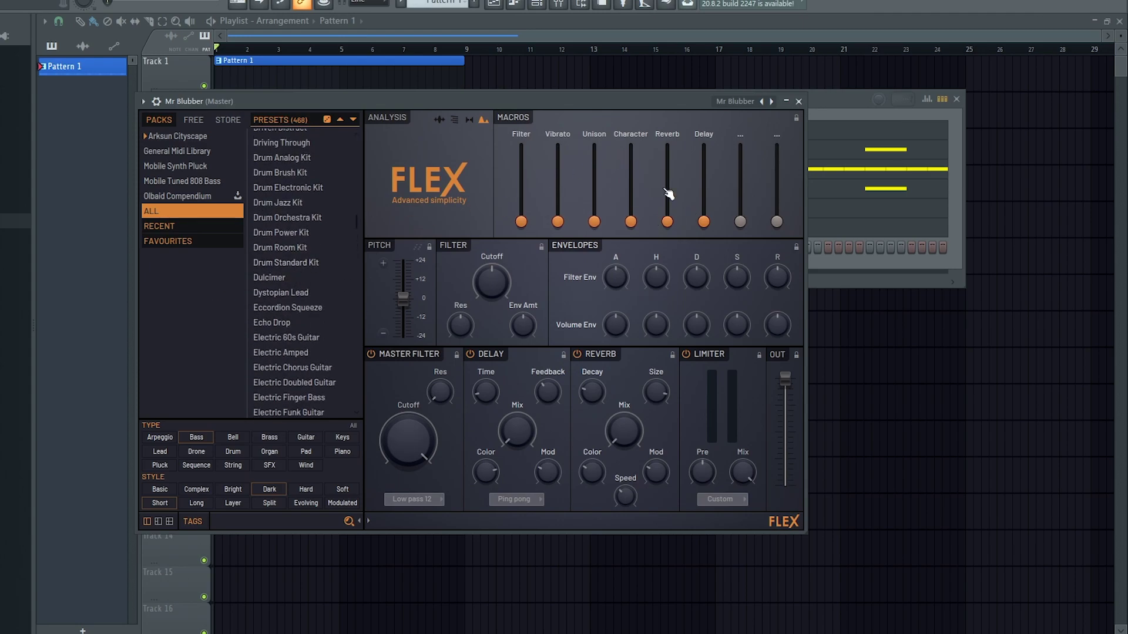
pyautogui.scroll(7, 255, 238)
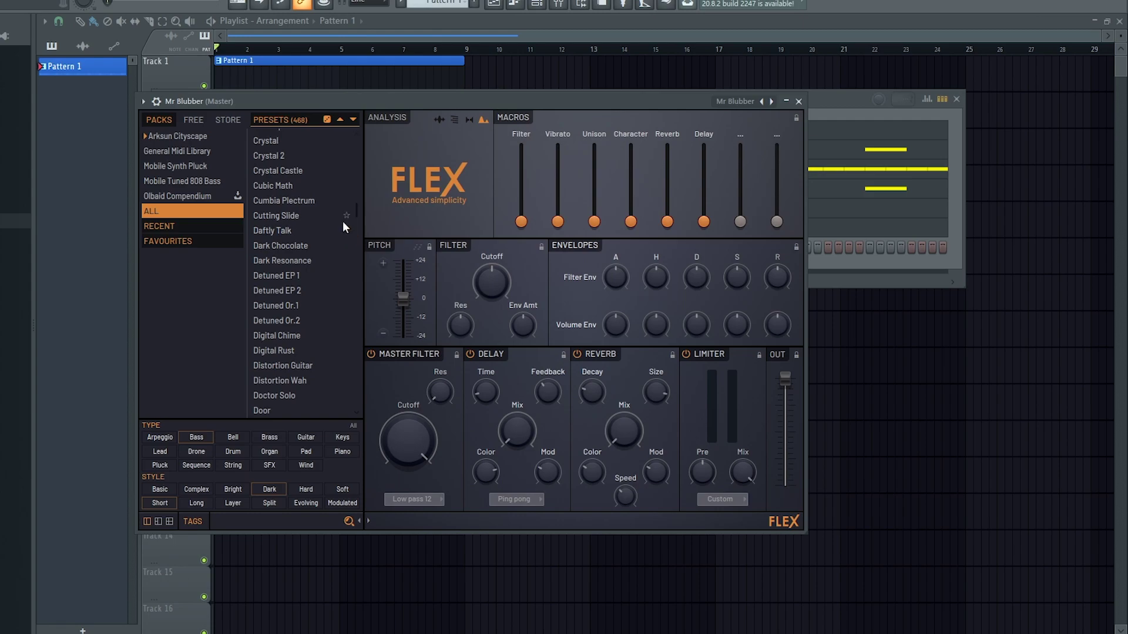
pyautogui.scroll(6, 293, 212)
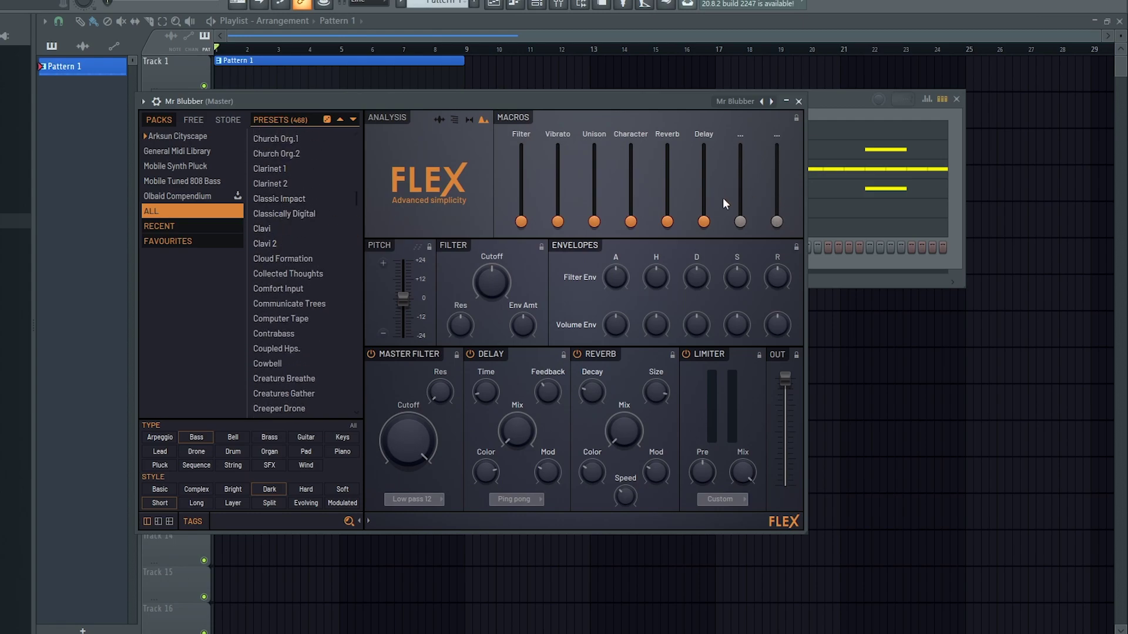
pyautogui.scroll(-12, 280, 298)
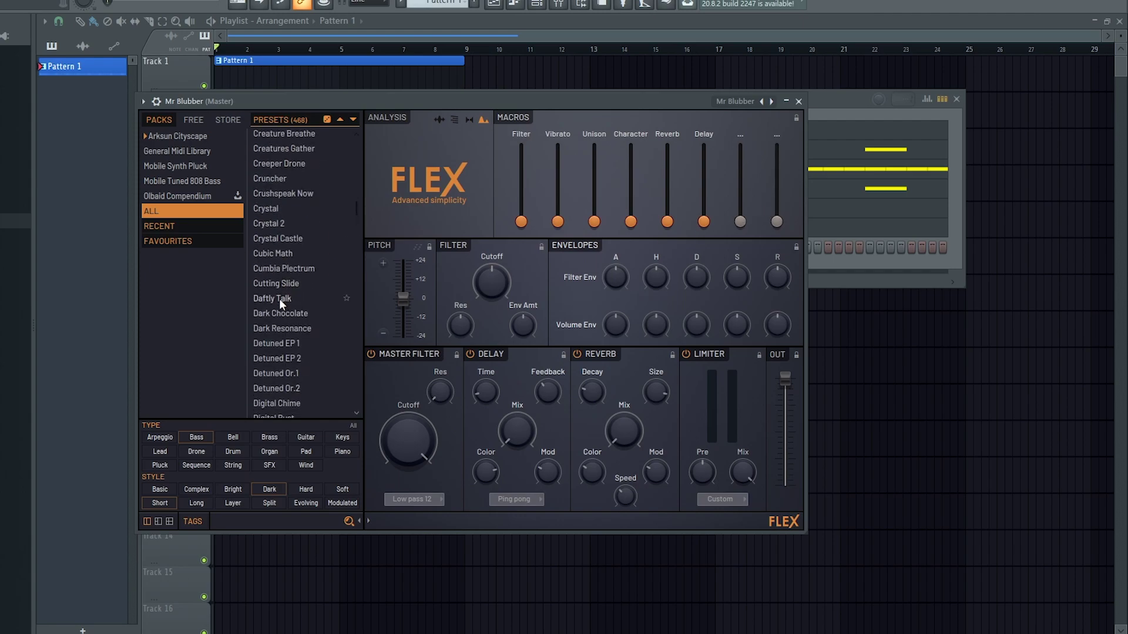
pyautogui.scroll(-7, 288, 305)
pyautogui.click(294, 233)
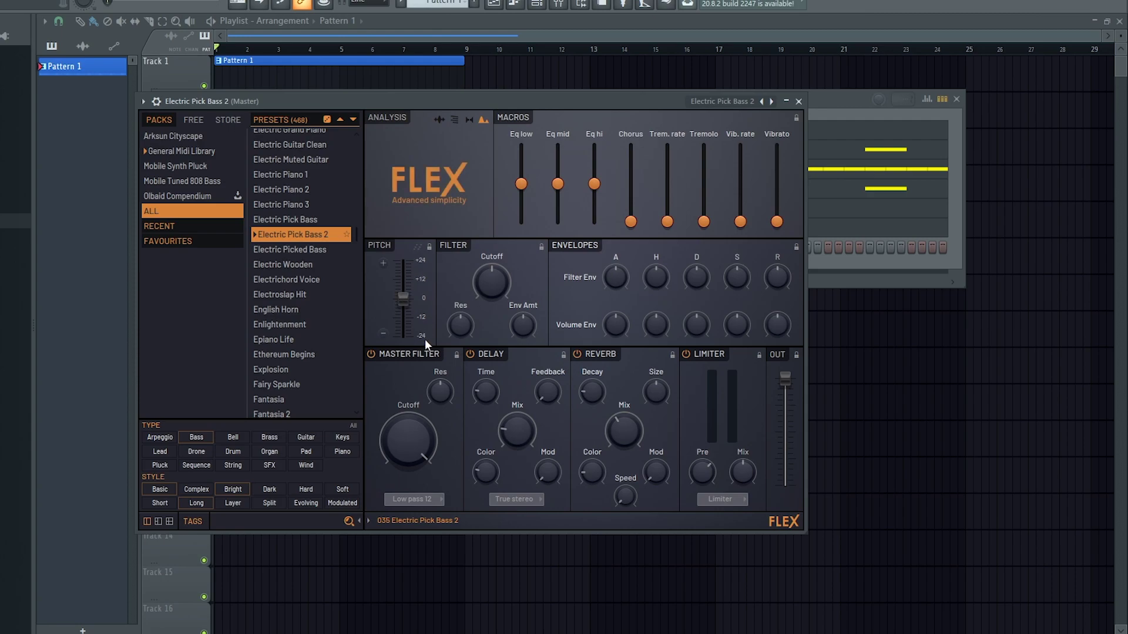
# Step: View the pitch slider's automation and value options, and reset the filter cutoff to its default
pyautogui.rightClick(403, 300)
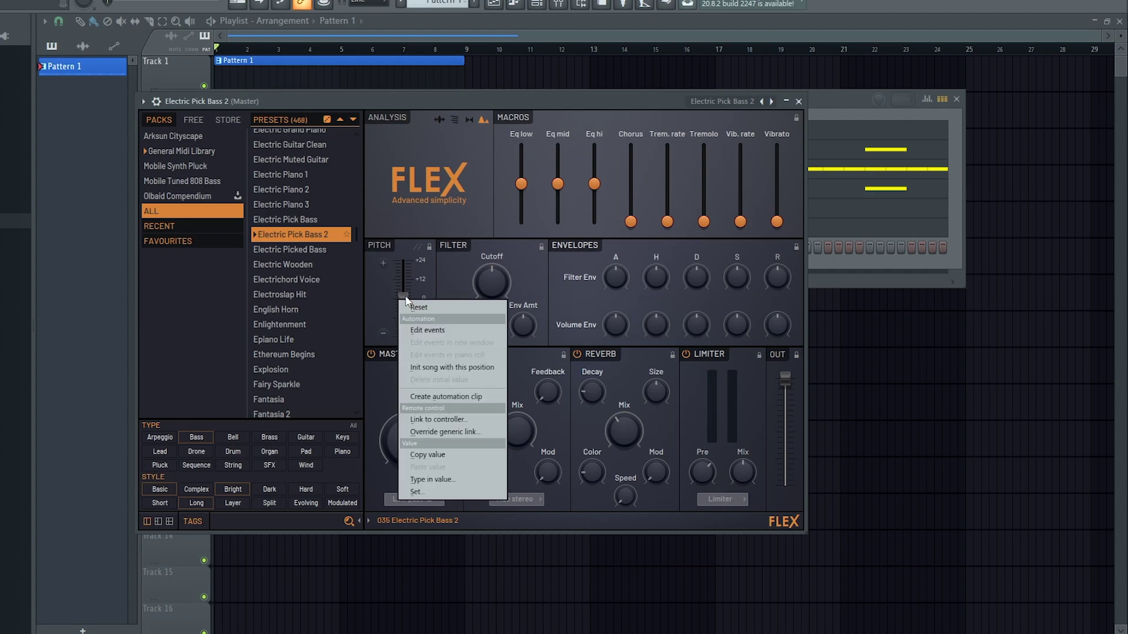
pyautogui.click(457, 259)
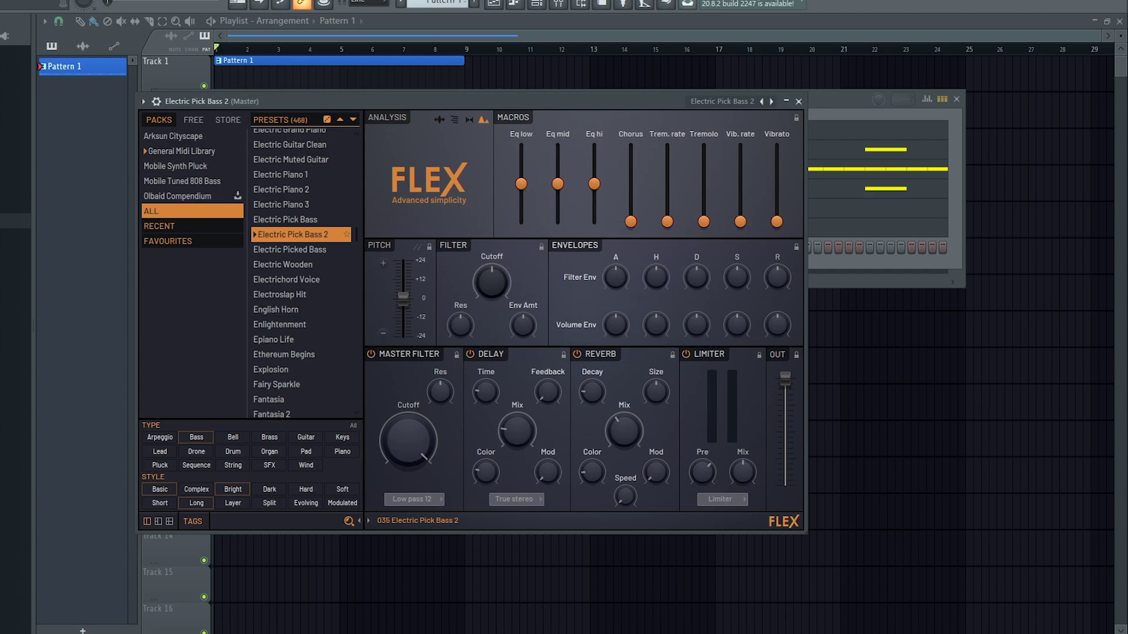
pyautogui.rightClick(495, 273)
pyautogui.click(517, 281)
# Step: Examine the filter types available for the master filter, keeping Low pass 12
pyautogui.click(428, 500)
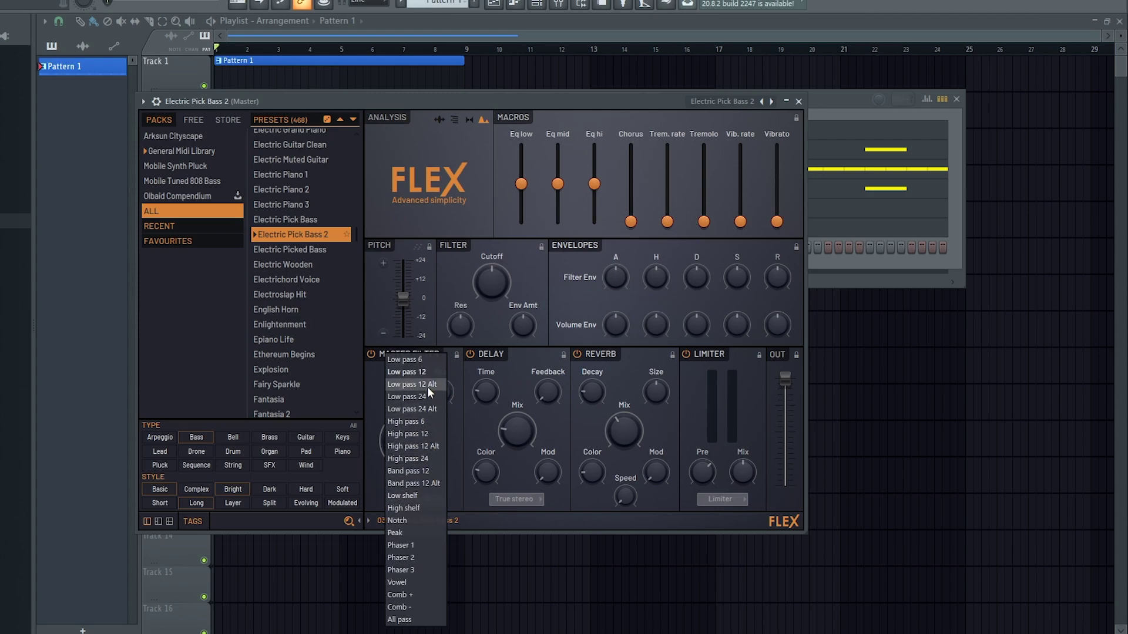
pyautogui.click(448, 496)
pyautogui.click(424, 499)
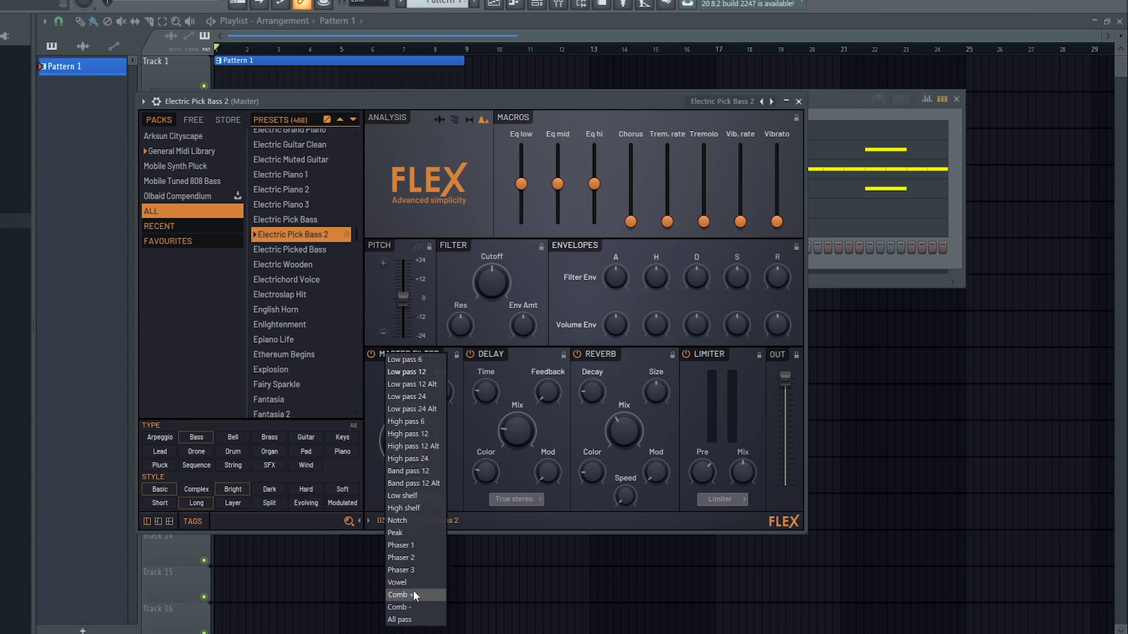
pyautogui.click(453, 497)
# Step: Turn down the master filter's cutoff and reset it to its default
pyautogui.moveTo(401, 435); pyautogui.dragTo(401, 481)
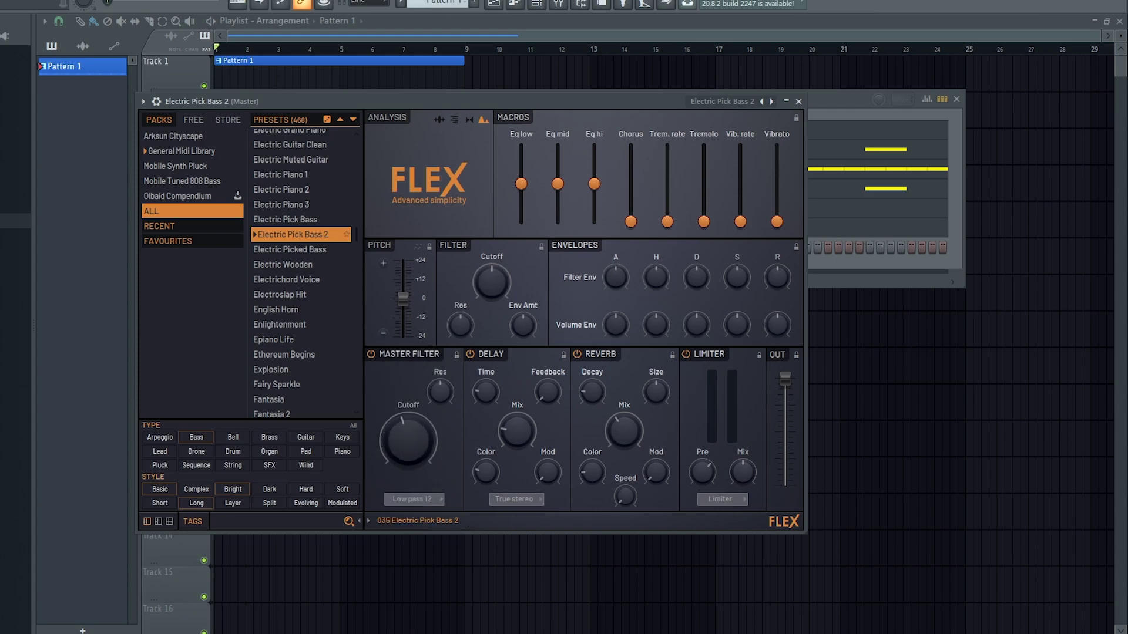
pyautogui.rightClick(404, 424)
pyautogui.click(432, 434)
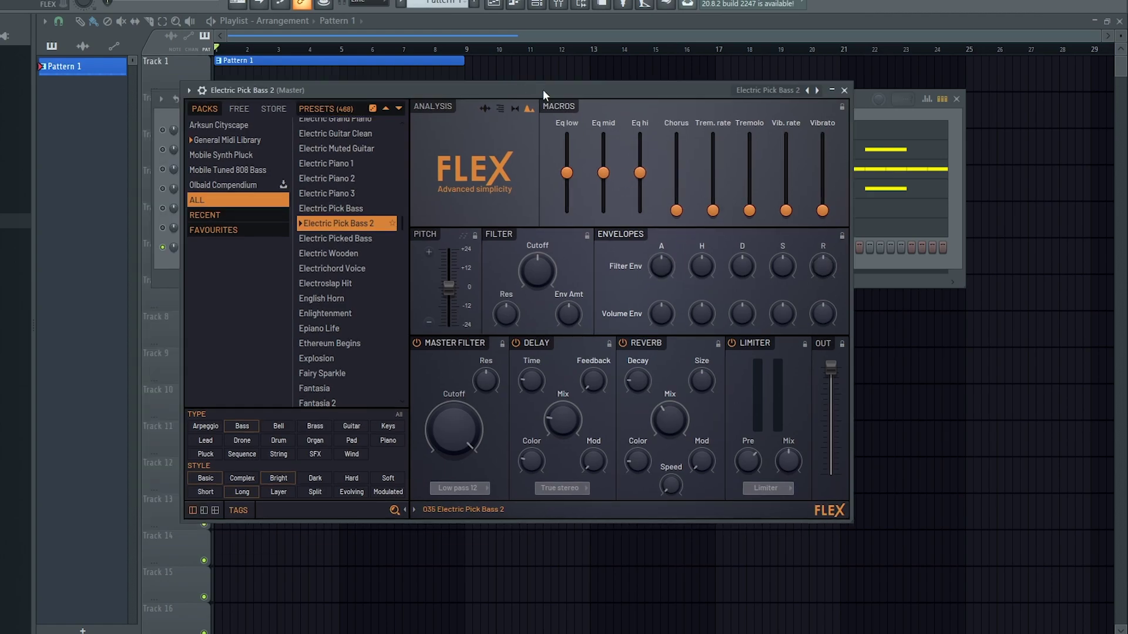
# Step: Move the synthesizer window slightly down and to the left, and examine the delay's stereo modes
pyautogui.moveTo(543, 90); pyautogui.dragTo(521, 102)
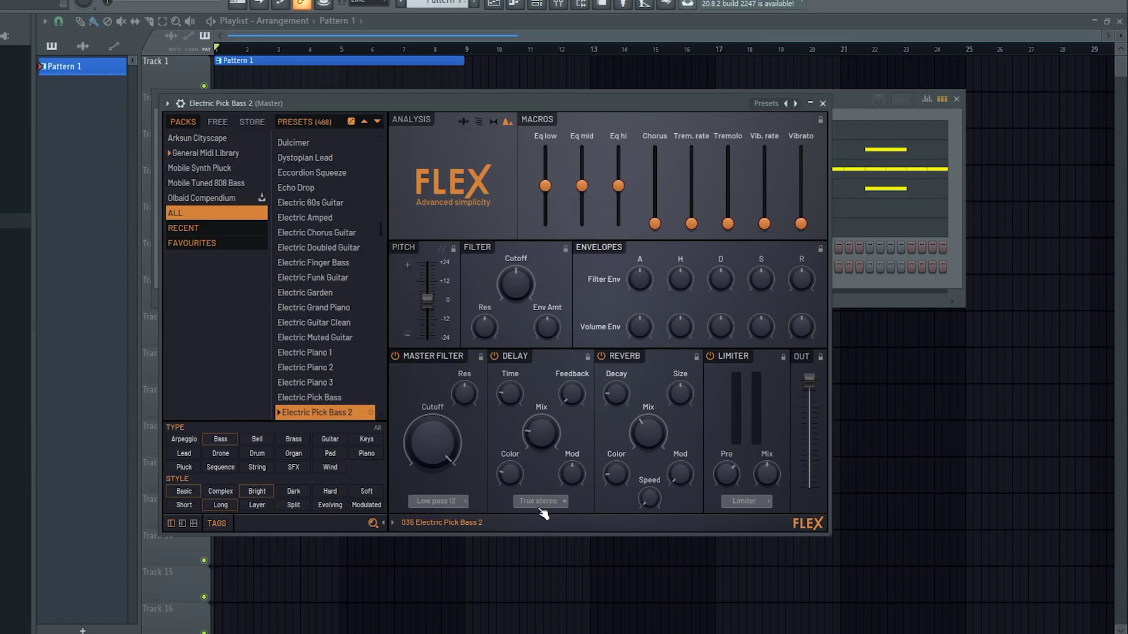
pyautogui.click(538, 504)
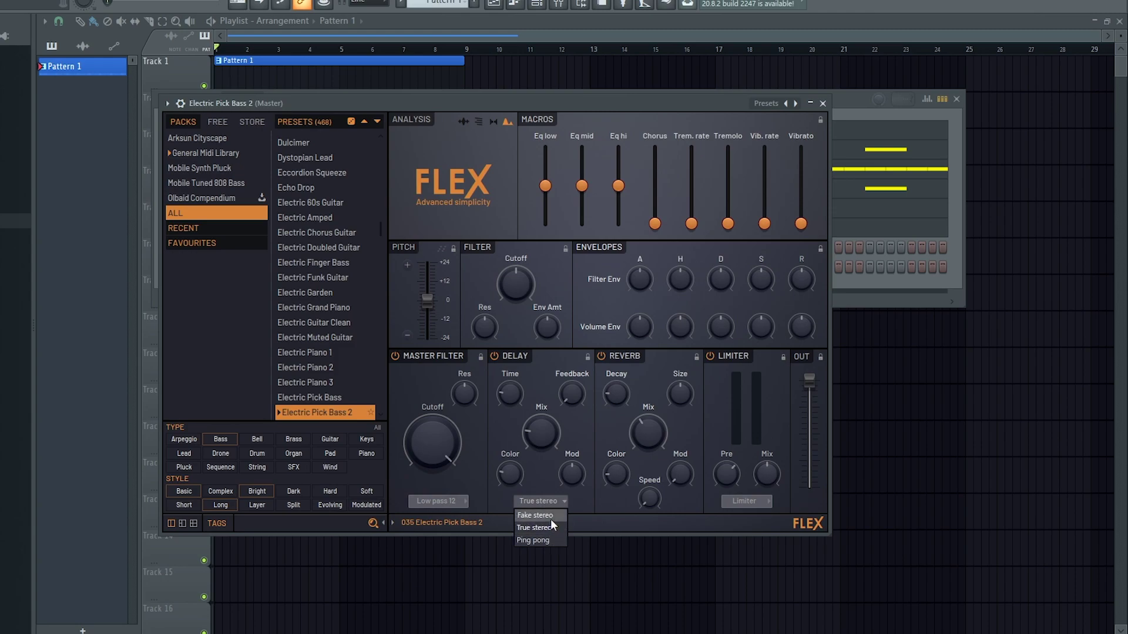
pyautogui.click(550, 500)
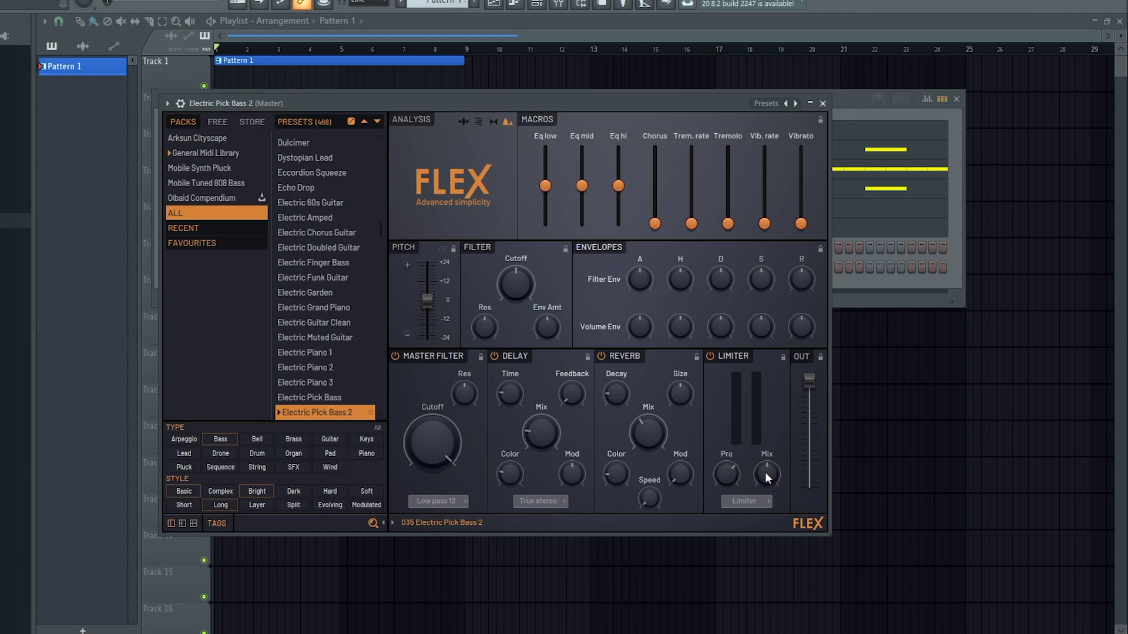
# Step: Examine the limiter's available modes, keeping the Limiter mode
pyautogui.click(752, 500)
pyautogui.click(753, 502)
pyautogui.click(753, 500)
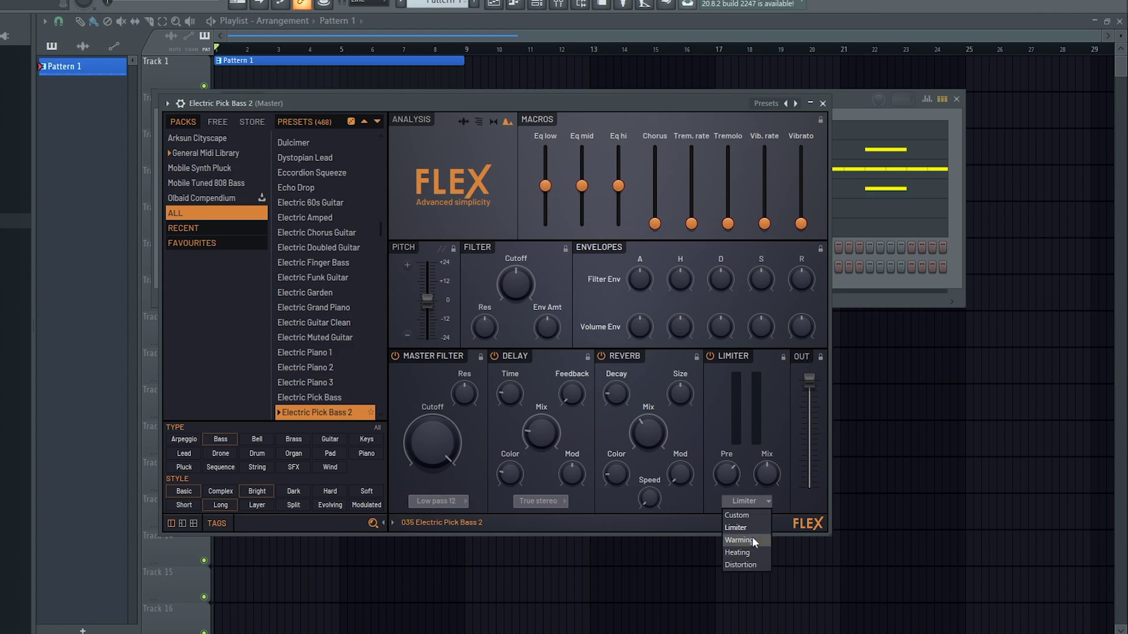
pyautogui.click(763, 503)
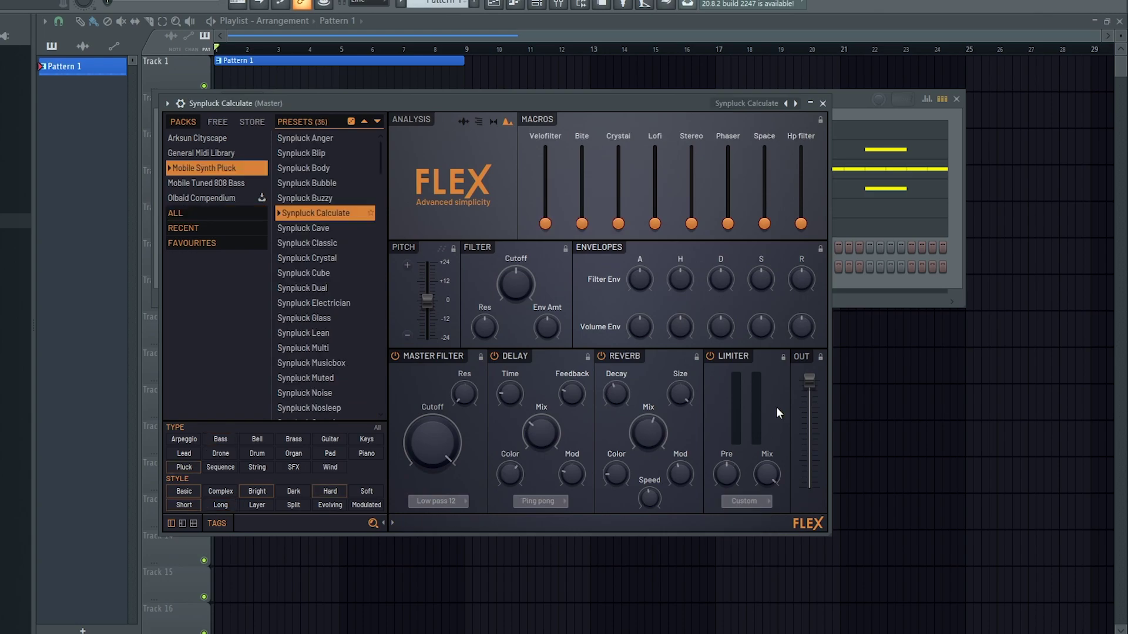
# Step: Load the 808 Clean preset from the Mobile Tuned 808 Bass pack
pyautogui.click(199, 183)
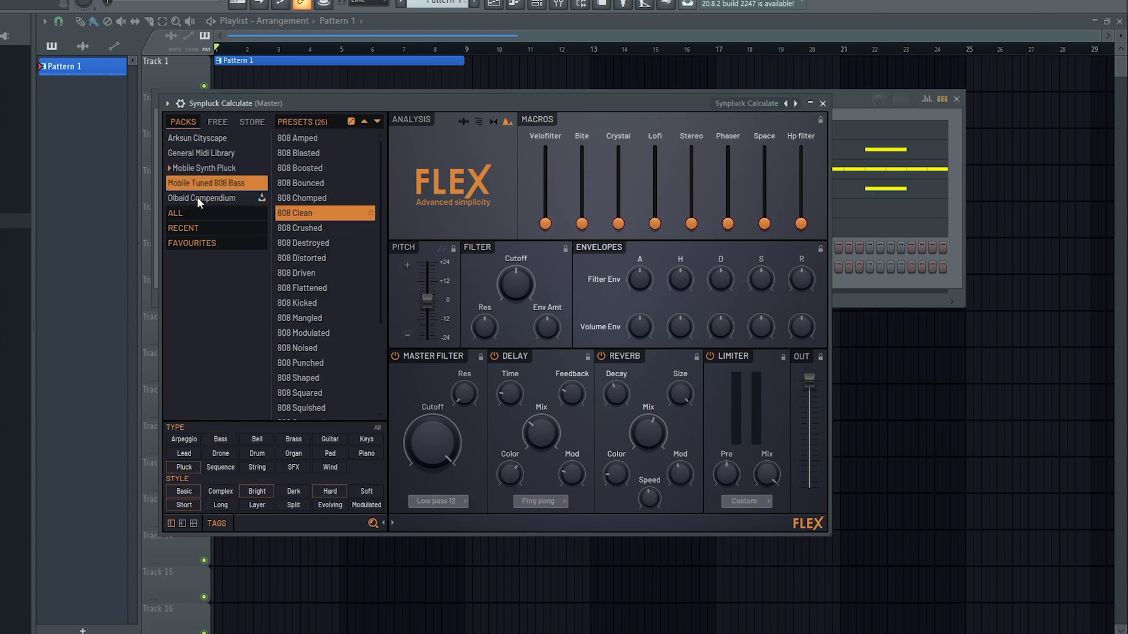
pyautogui.click(291, 216)
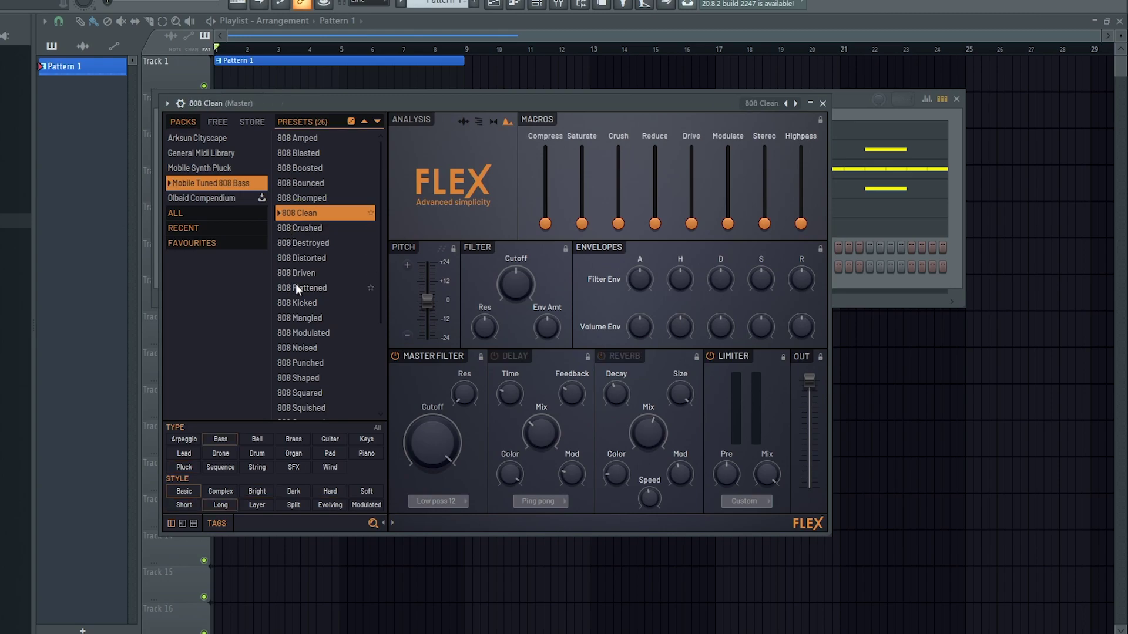
# Step: Compare the limiter's Custom and Distortion modes, keep Distortion, and turn the limiter's mix down to a low amount
pyautogui.click(763, 502)
pyautogui.click(738, 567)
pyautogui.click(749, 513)
pyautogui.click(763, 503)
pyautogui.click(752, 565)
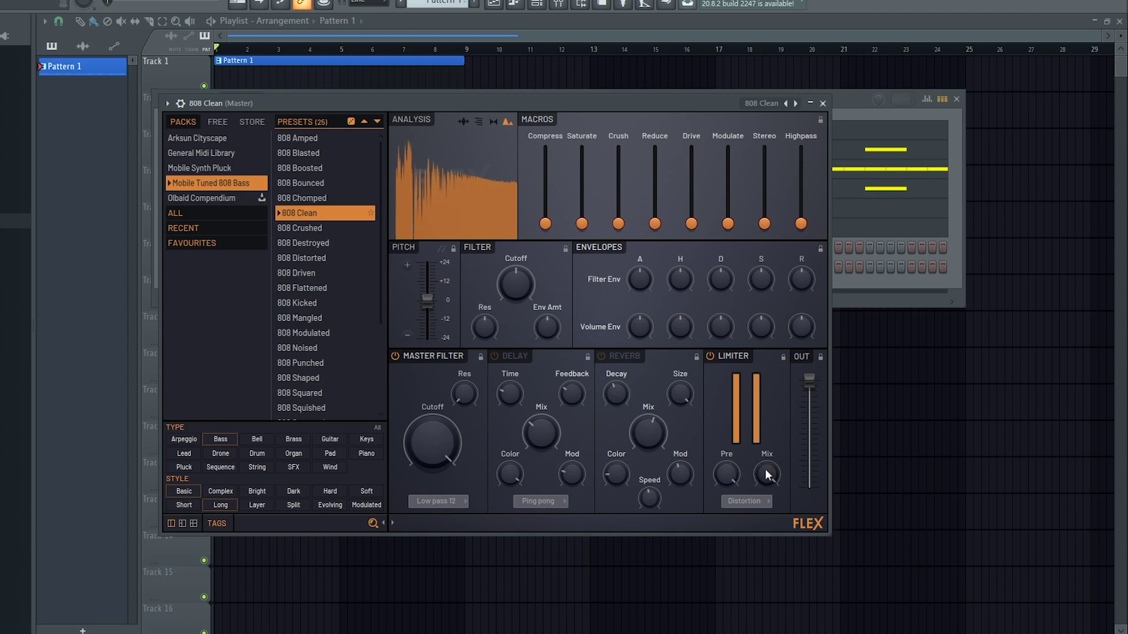
pyautogui.moveTo(766, 470); pyautogui.dragTo(766, 411)
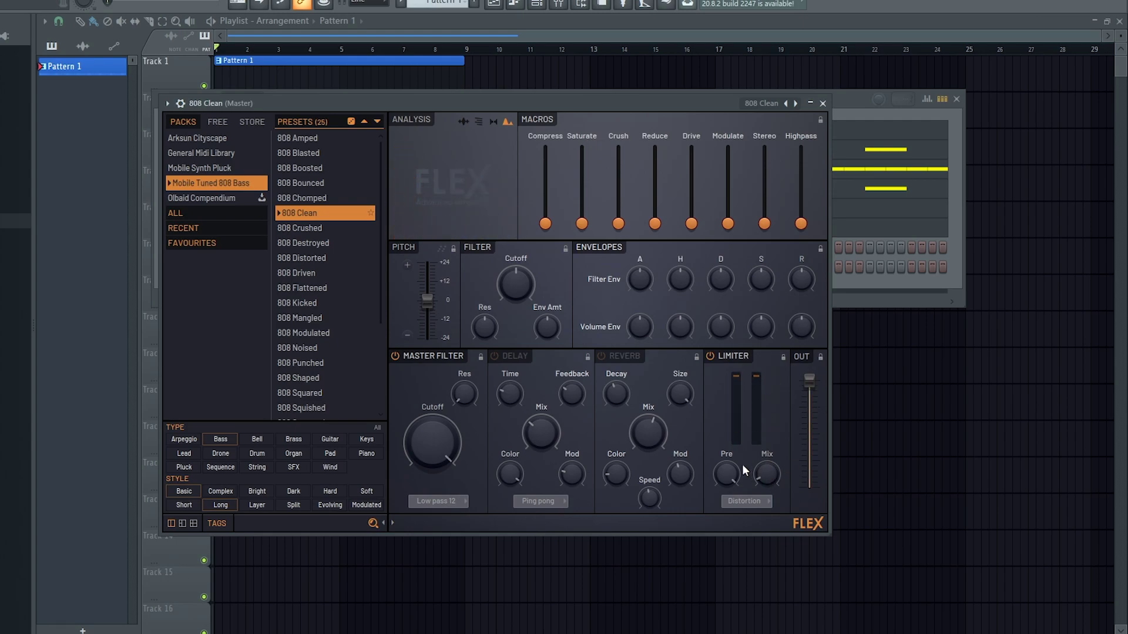
# Step: Browse the Mobile Synth Pluck pack's presets and review the limiter's mode options without changing the mode
pyautogui.click(194, 168)
pyautogui.scroll(-6, 337, 252)
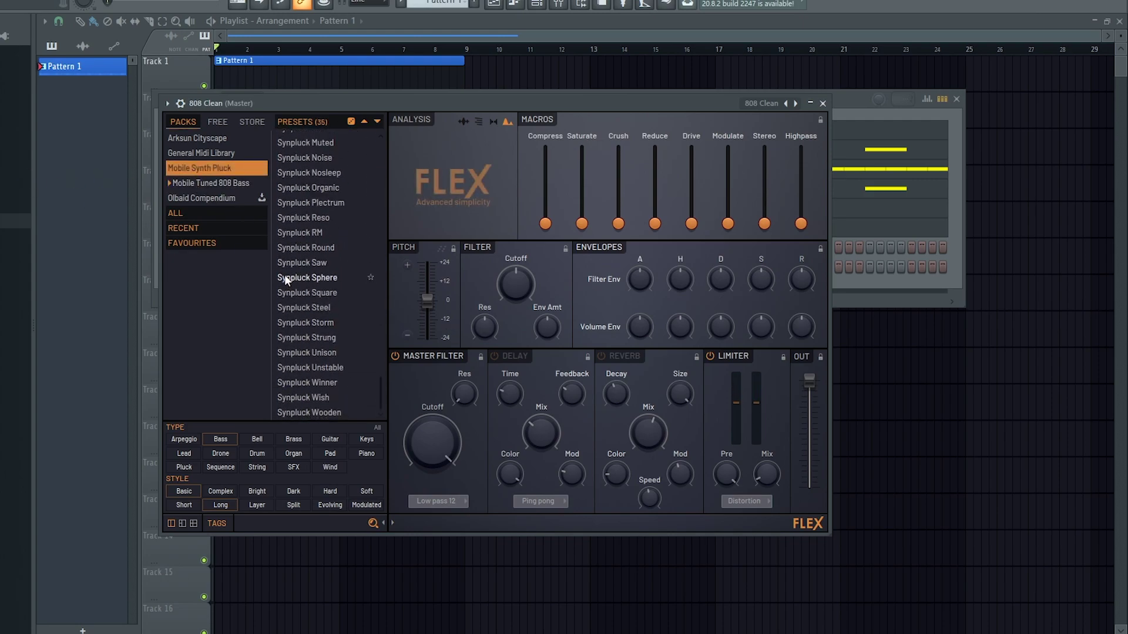
pyautogui.click(765, 502)
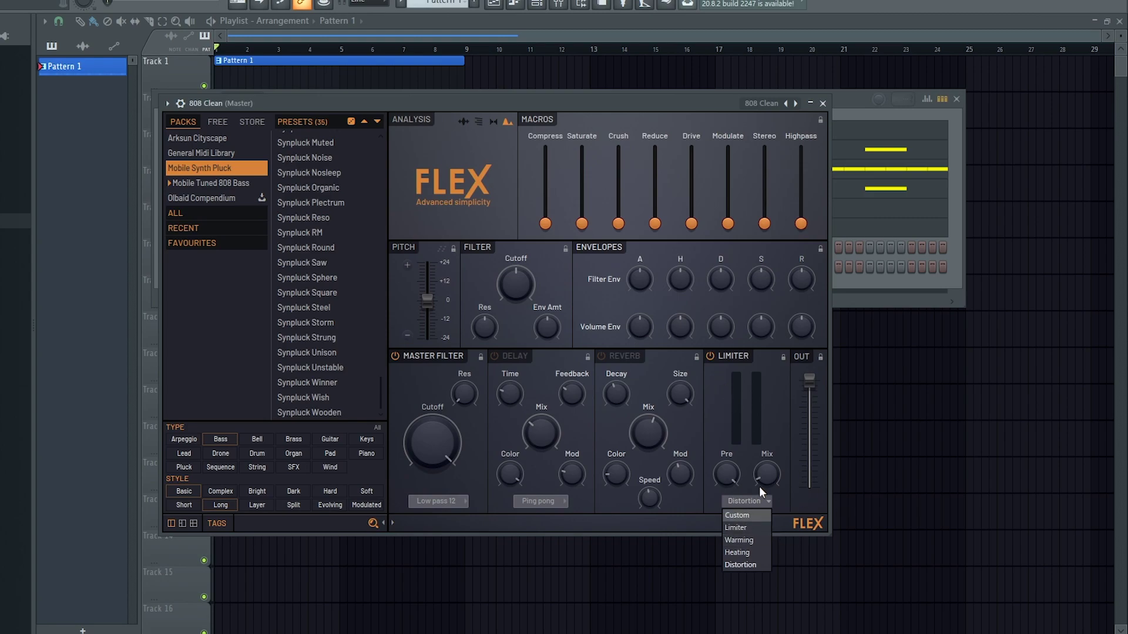
pyautogui.click(773, 520)
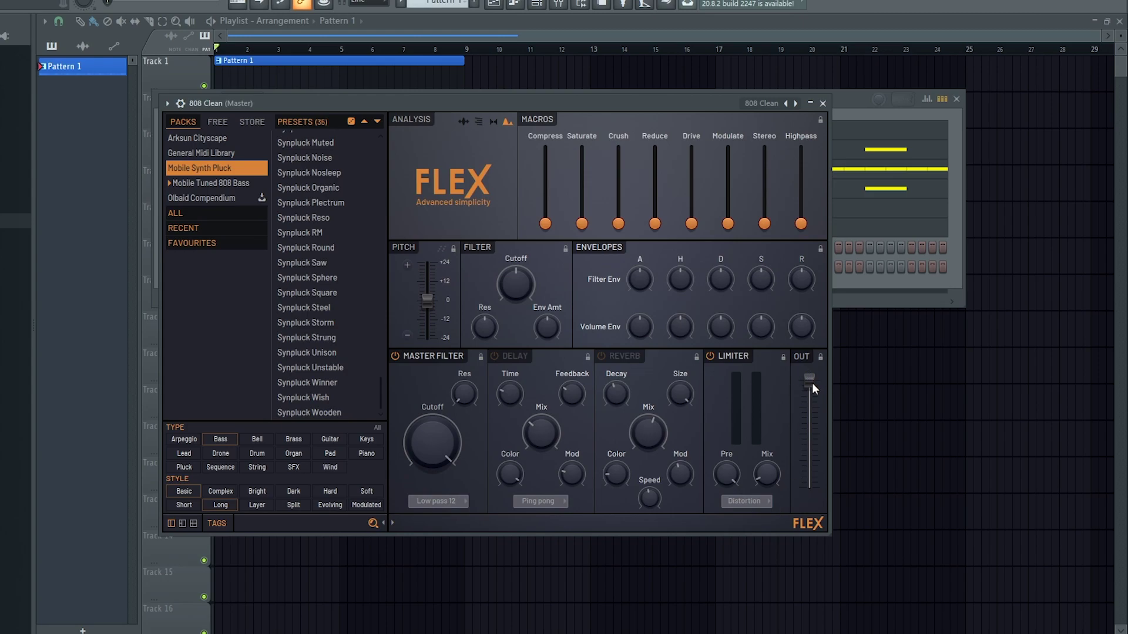